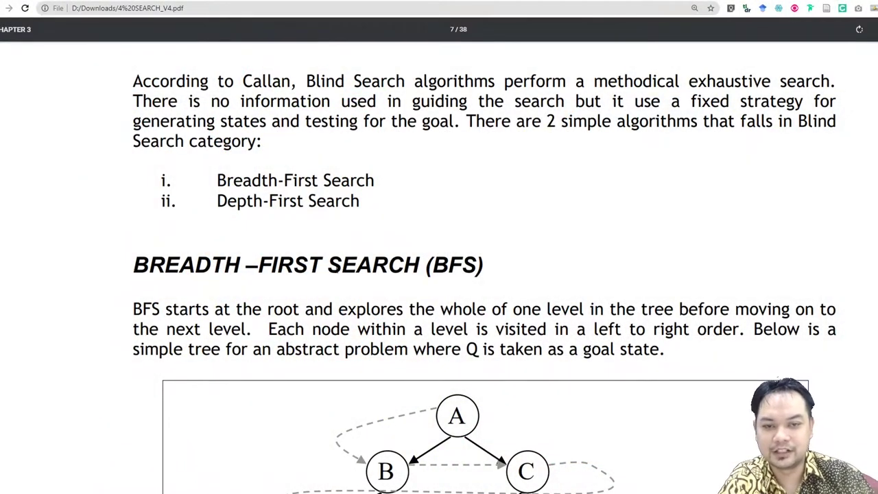
# Scroll the lecture PDF in Chrome to page 7 so the whole A–Q BFS tree is visible.
pyautogui.scroll(1, 310, 301)
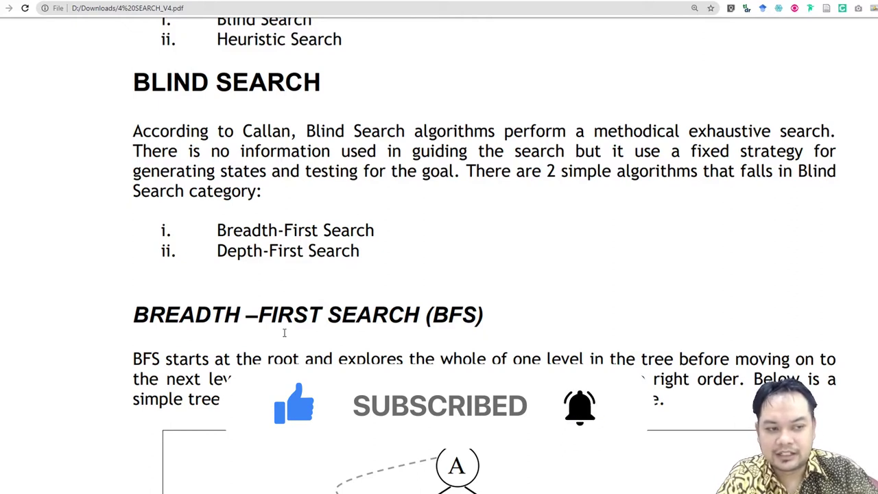
pyautogui.scroll(-2, 277, 295)
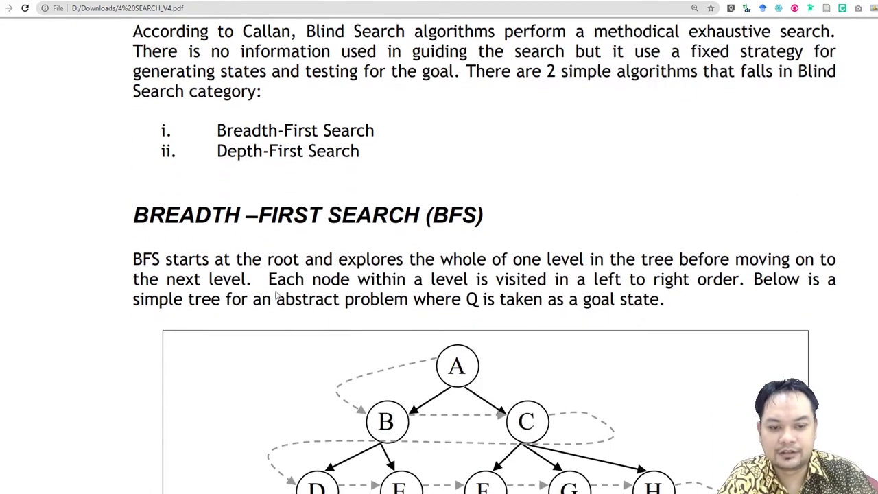
pyautogui.scroll(1, 292, 324)
pyautogui.scroll(-2, 291, 324)
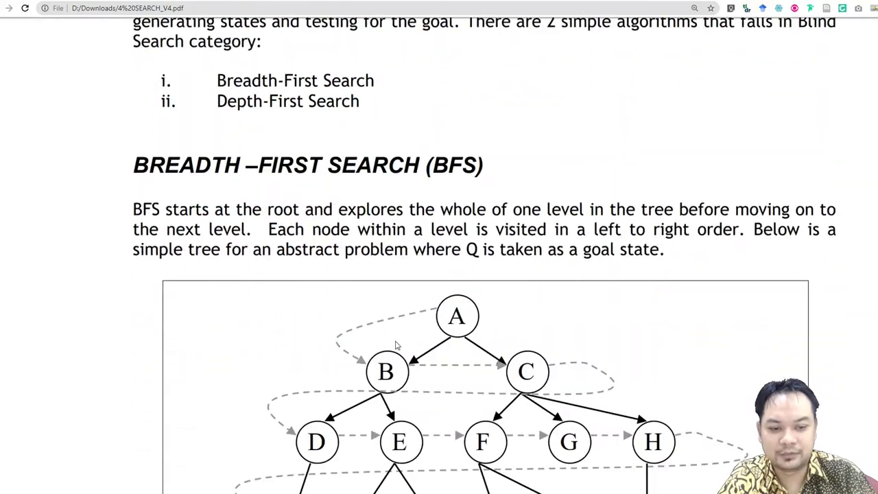
pyautogui.scroll(-1, 404, 348)
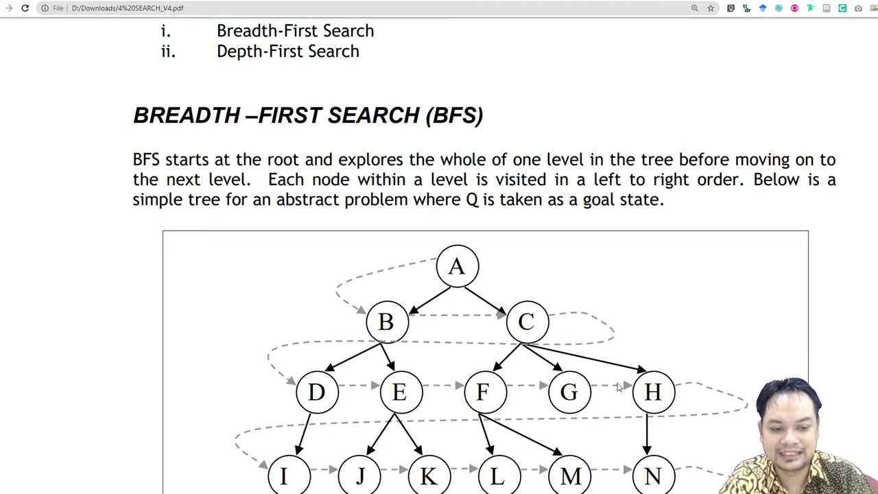
pyautogui.scroll(-1, 472, 393)
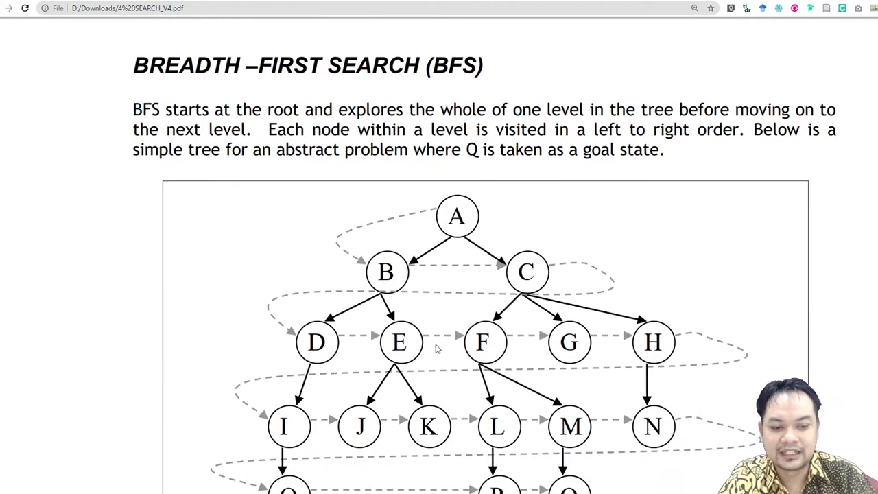
pyautogui.scroll(2, 436, 348)
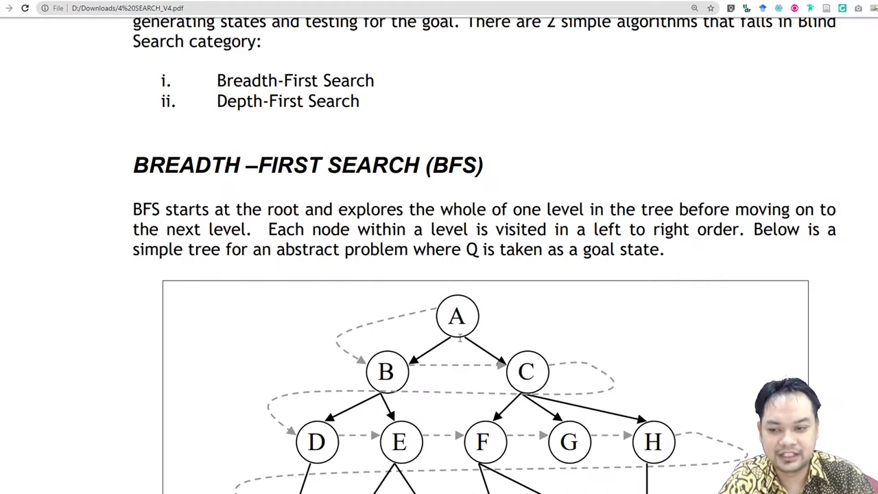
pyautogui.scroll(2, 478, 330)
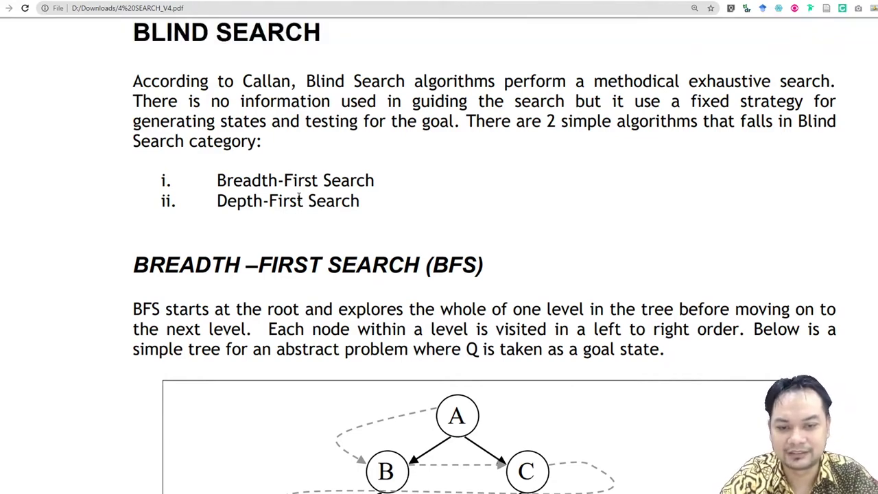
pyautogui.scroll(-3, 300, 199)
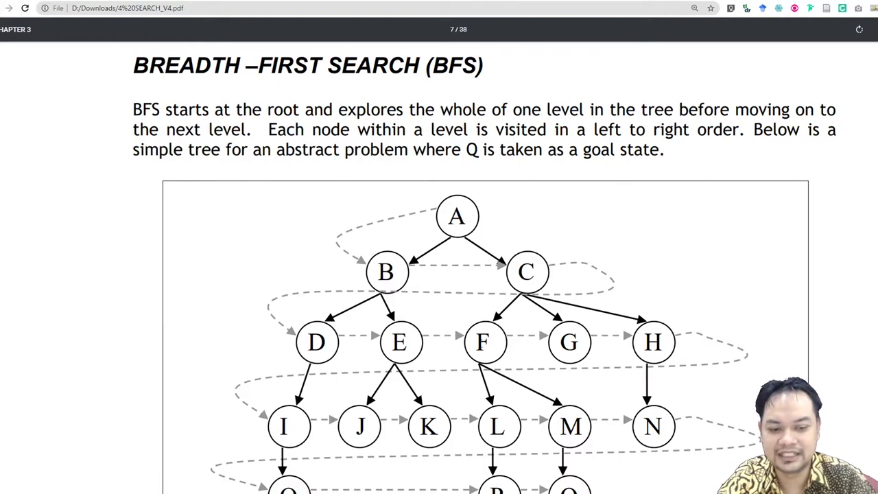
pyautogui.scroll(-2, 597, 347)
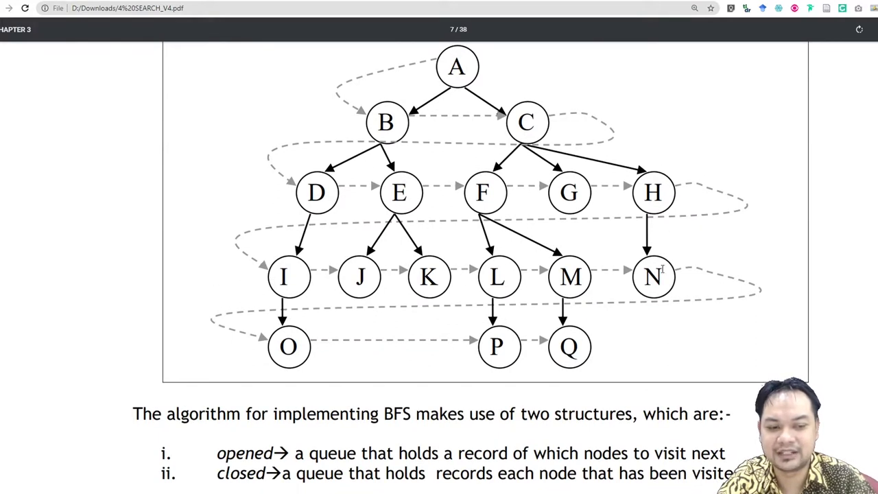
pyautogui.scroll(1, 467, 182)
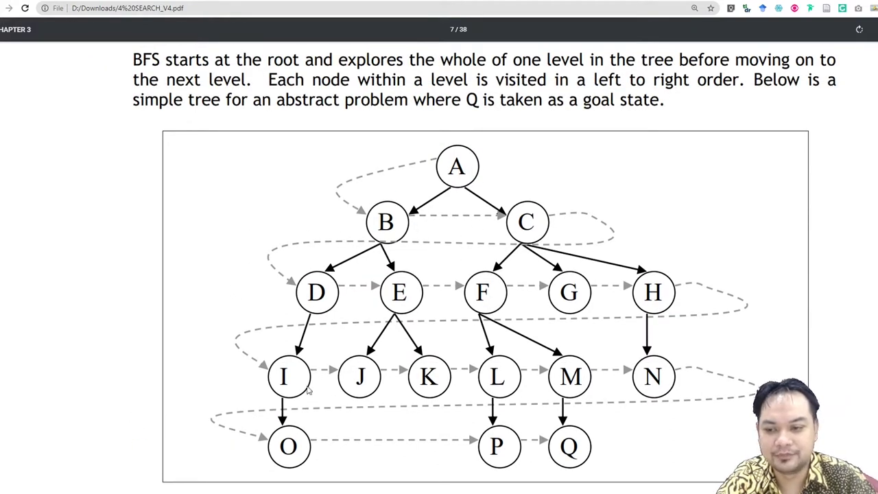
# Scroll down to the tree's lower levels and the opened/closed queue description.
pyautogui.scroll(-10, 312, 363)
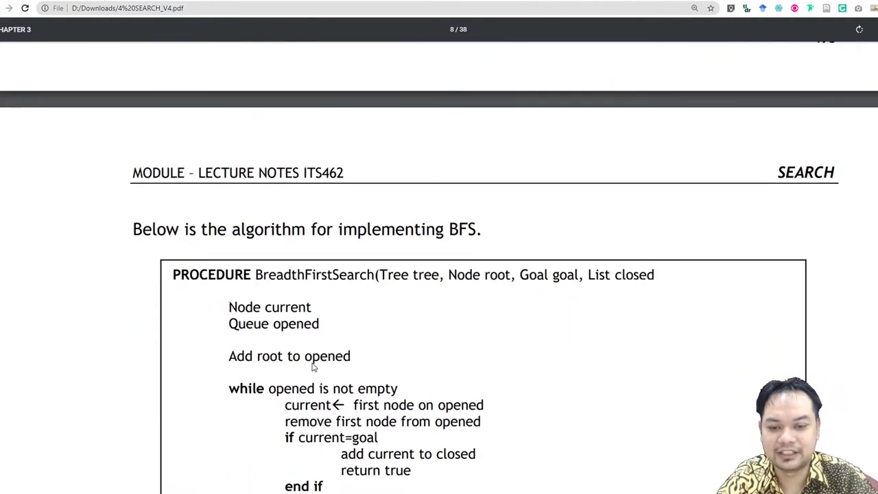
pyautogui.scroll(-15, 312, 367)
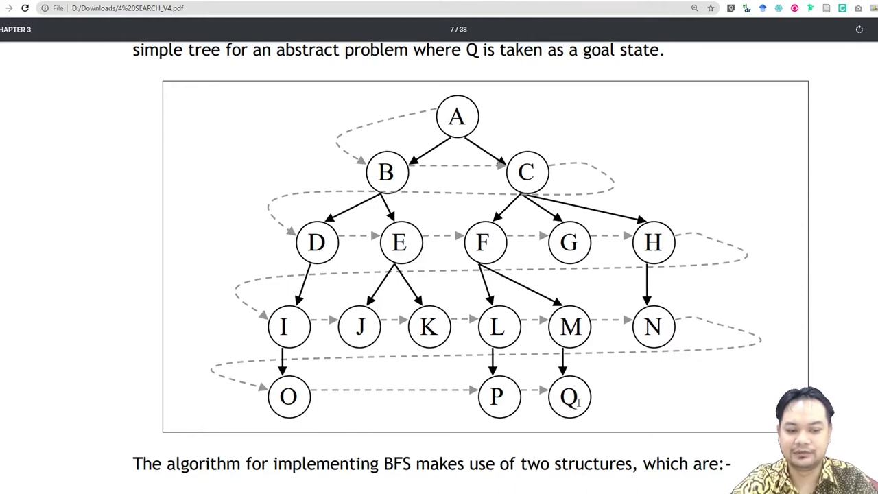
# Scroll down to the Evaluated/Opened/Closed table on page 8, then back up to the BFS heading on page 7.
pyautogui.scroll(-15, 423, 386)
pyautogui.scroll(-20, 423, 386)
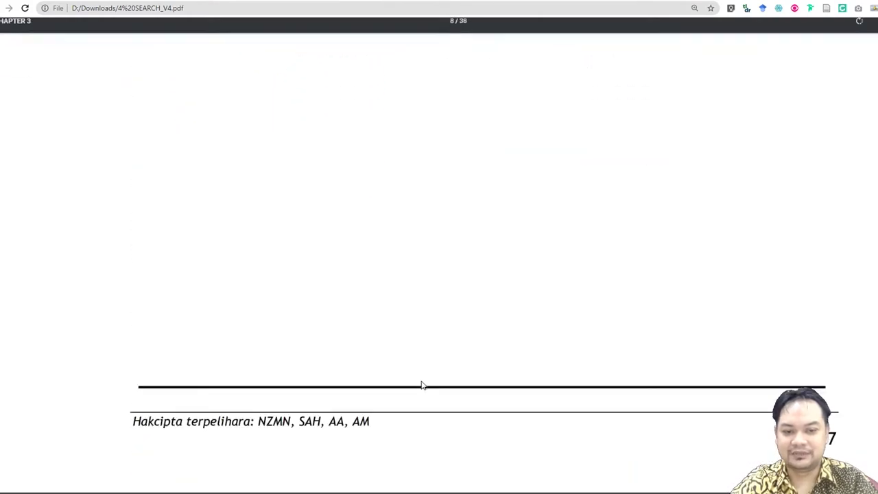
pyautogui.scroll(-1, 422, 386)
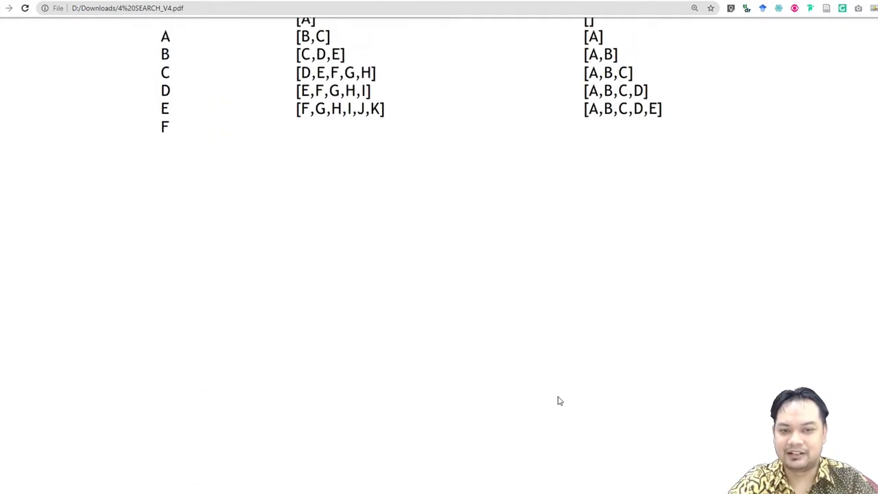
pyautogui.scroll(3, 559, 402)
pyautogui.scroll(1, 325, 194)
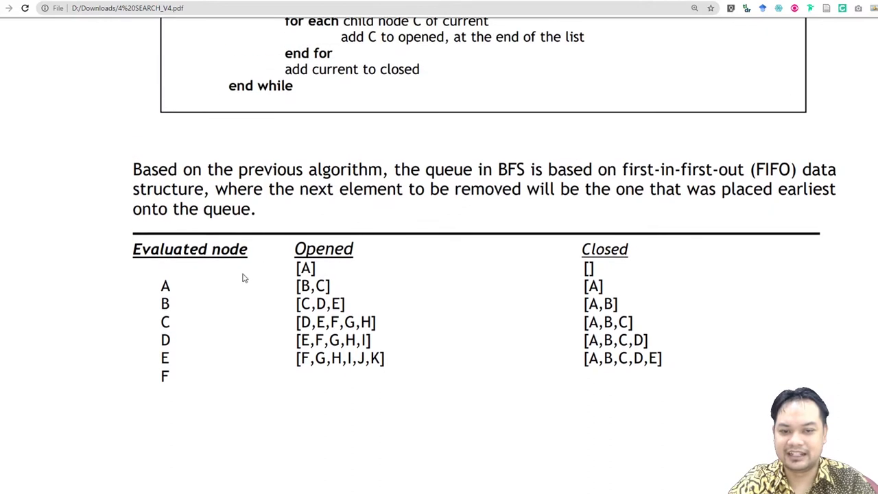
pyautogui.scroll(1, 264, 200)
pyautogui.scroll(-1, 267, 199)
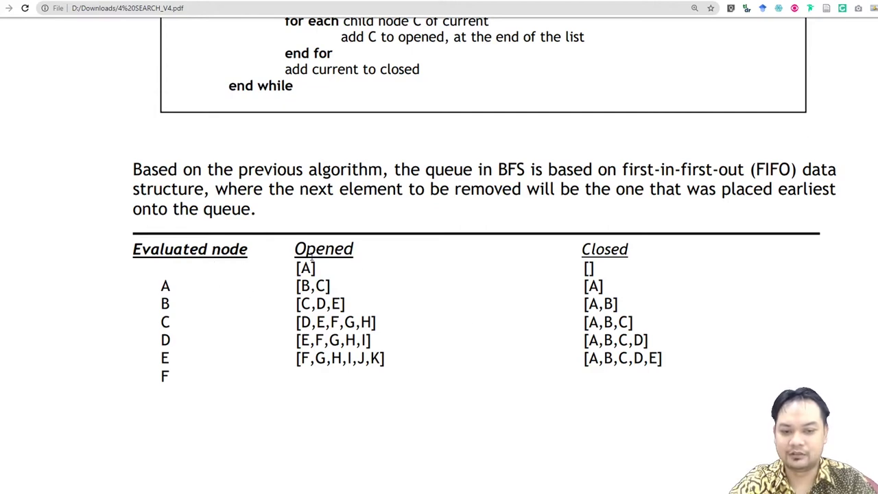
pyautogui.scroll(15, 432, 340)
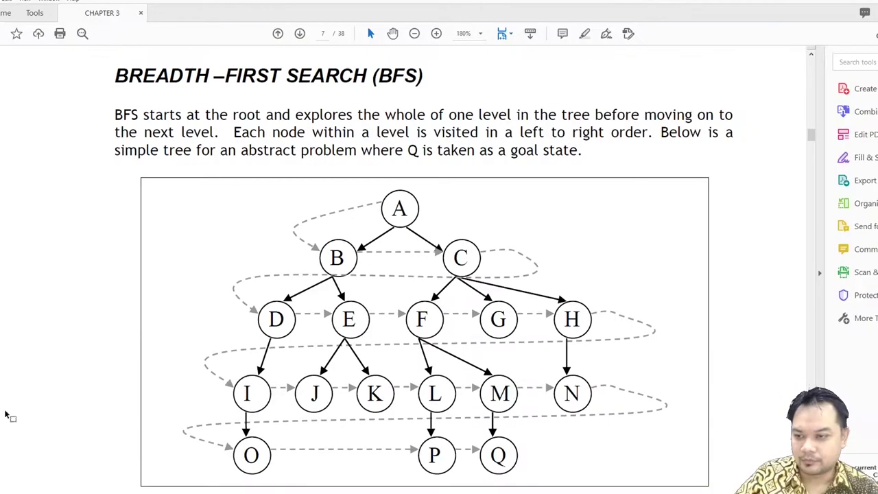
# Scroll the lecture notes in Acrobat Reader to the A–Q tree diagram on page 7.
pyautogui.scroll(-3, 247, 284)
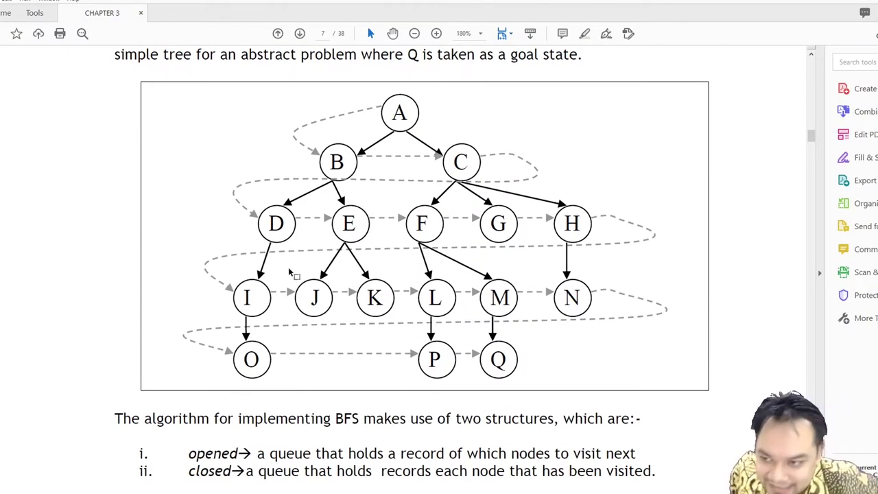
pyautogui.scroll(-3, 489, 267)
pyautogui.scroll(-5, 488, 268)
pyautogui.scroll(2, 496, 262)
pyautogui.scroll(-10, 497, 262)
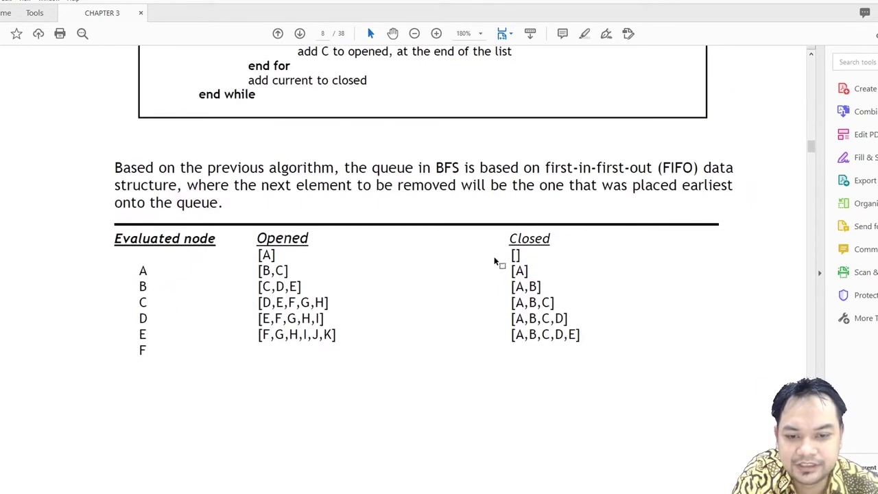
pyautogui.scroll(-1, 495, 261)
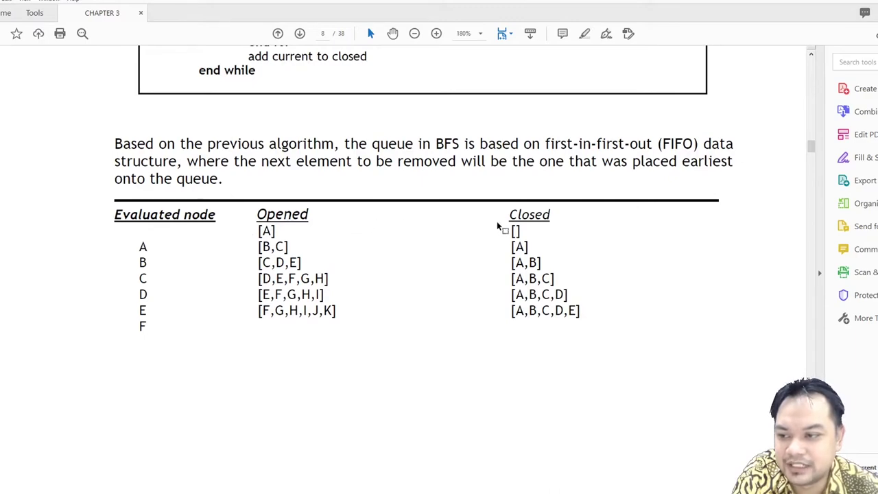
pyautogui.scroll(10, 496, 268)
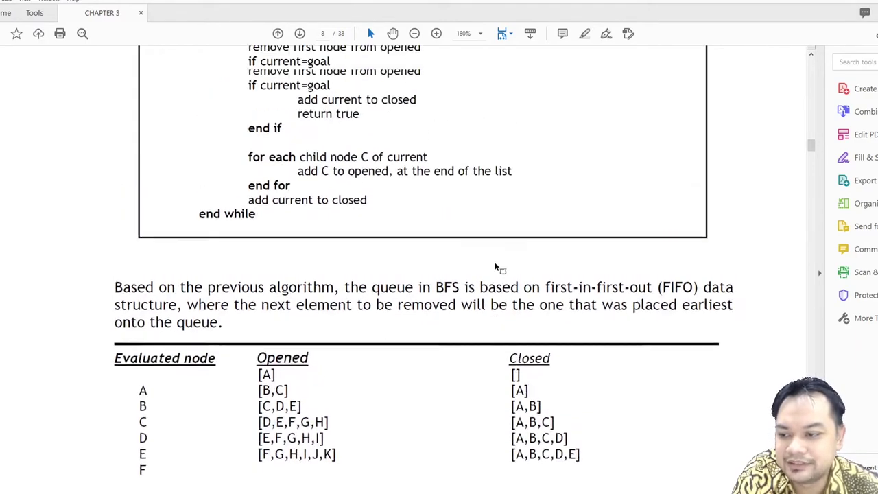
pyautogui.scroll(20, 494, 267)
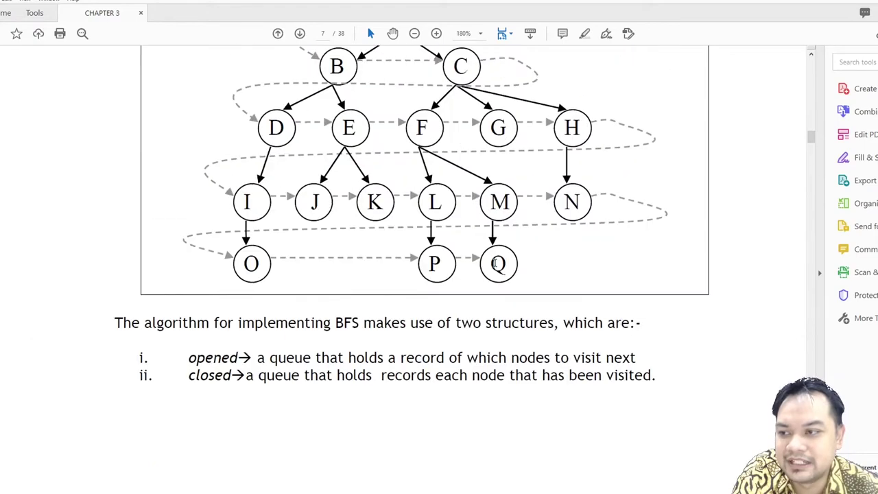
pyautogui.scroll(5, 495, 264)
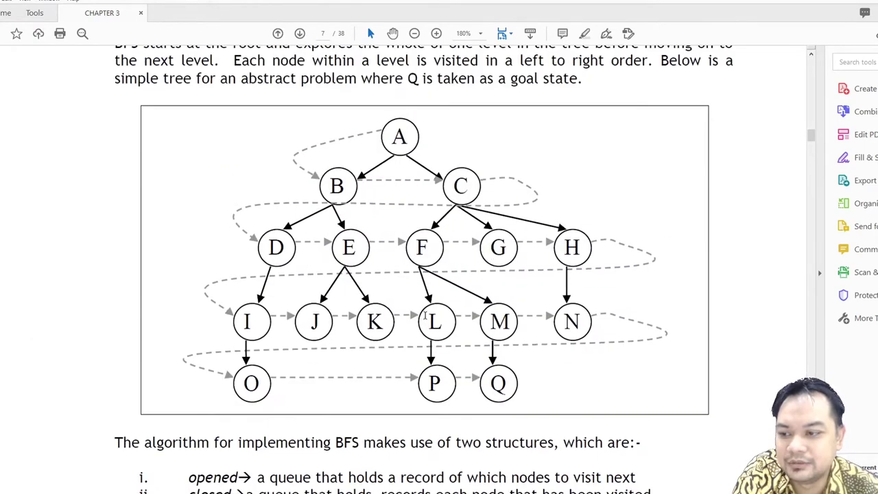
pyautogui.scroll(-20, 408, 265)
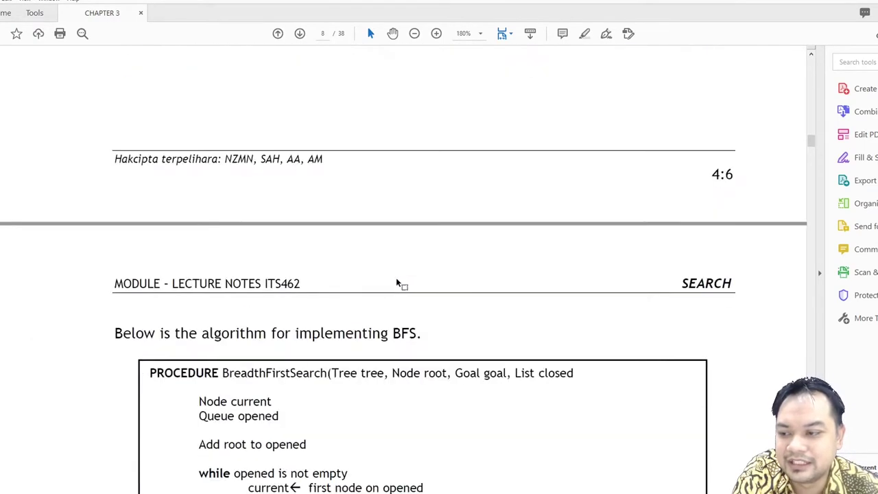
pyautogui.scroll(-15, 397, 283)
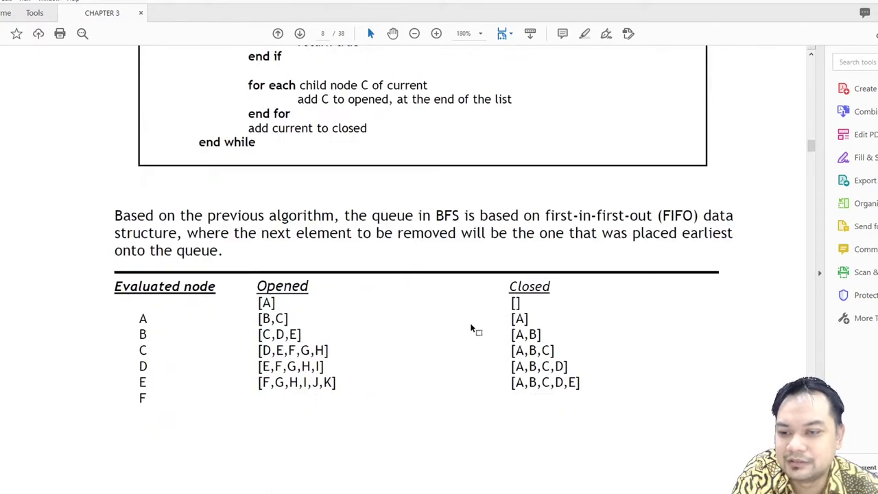
pyautogui.scroll(1, 446, 324)
pyautogui.scroll(20, 471, 328)
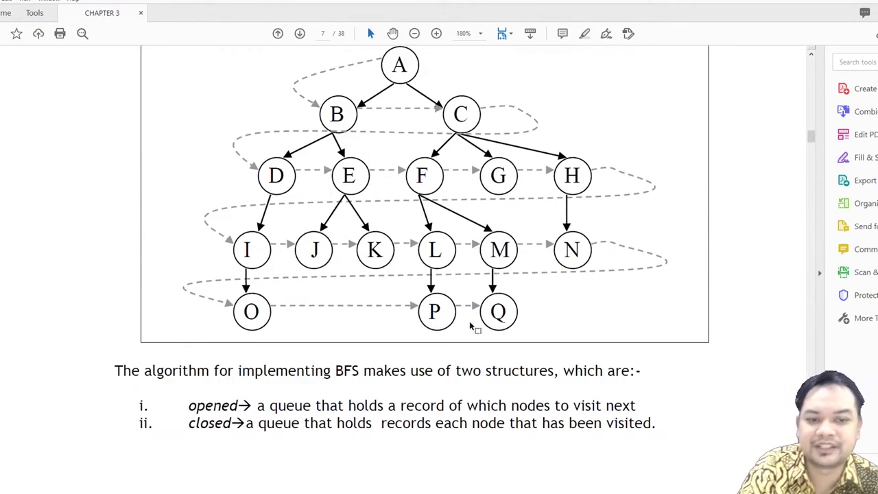
# Drag a snapshot rectangle around the whole A–Q tree figure to copy it.
pyautogui.scroll(1, 476, 312)
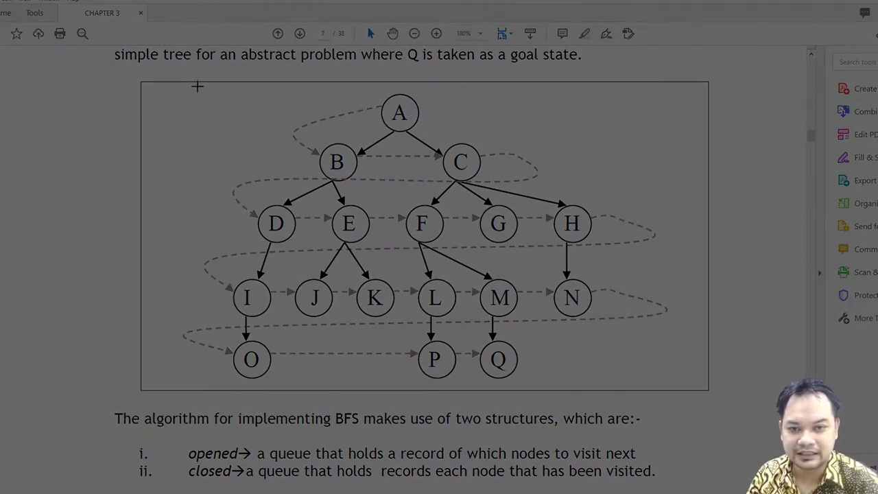
pyautogui.moveTo(197, 85); pyautogui.dragTo(663, 393)
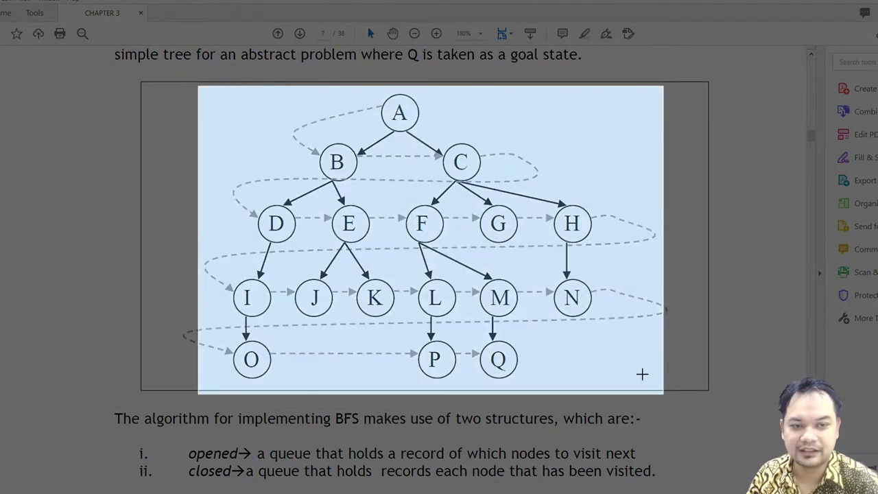
# Paste the tree snapshot into the blank Word document with Ctrl+V.
pyautogui.hotkey('alt', 'Tab')
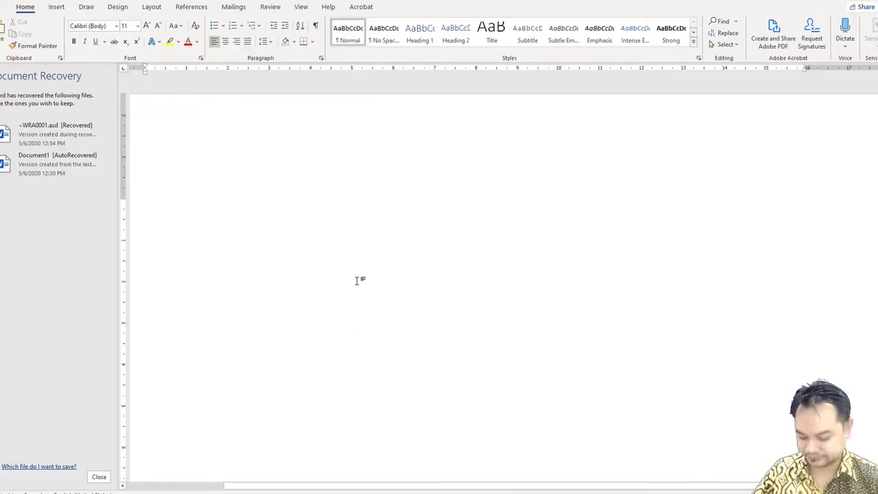
pyautogui.hotkey('ctrl', 'v')
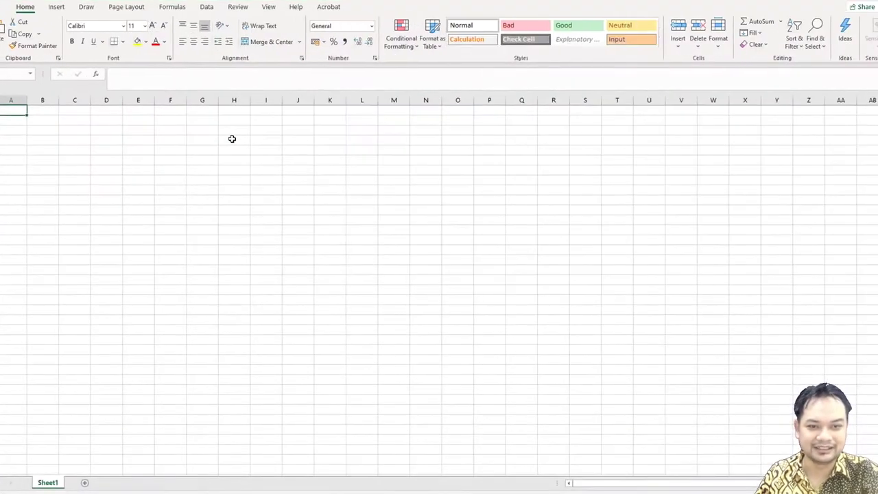
# Paste the tree picture at cell D3 and drag its corner to shrink it to about half size.
pyautogui.click(243, 129)
pyautogui.click(113, 127)
pyautogui.hotkey('ctrl', 'v')
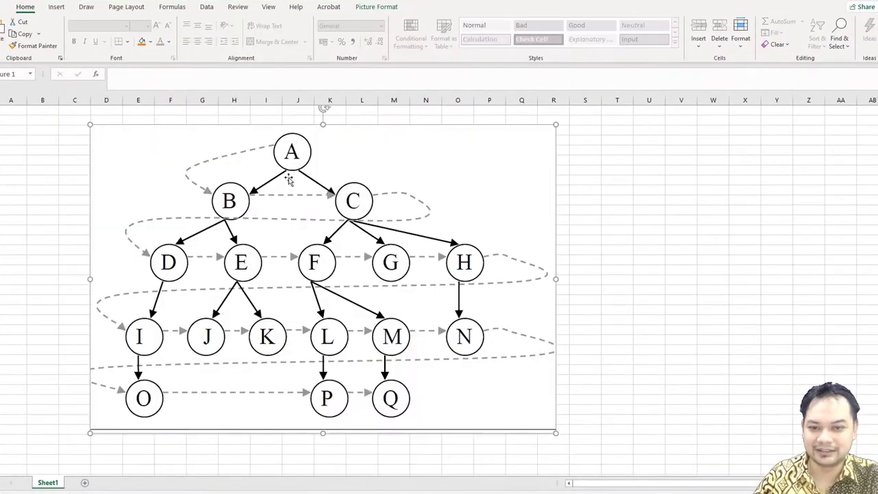
pyautogui.moveTo(557, 433); pyautogui.dragTo(296, 259)
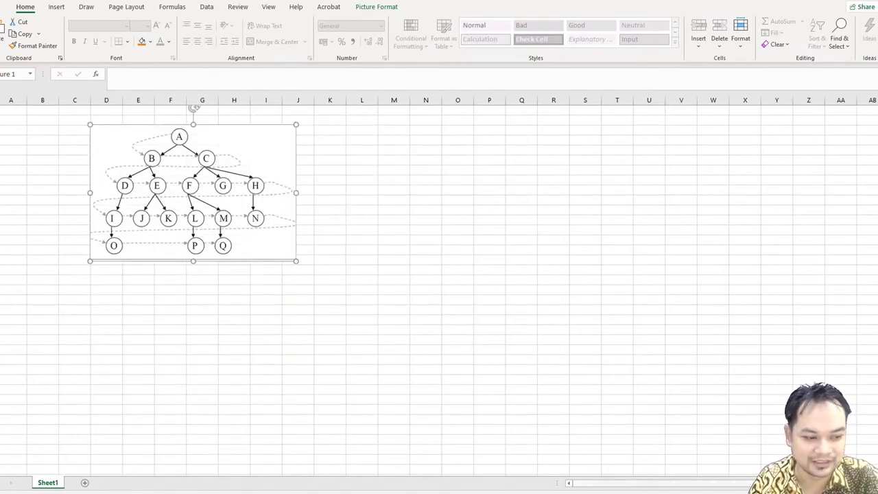
pyautogui.scroll(10, 439, 288)
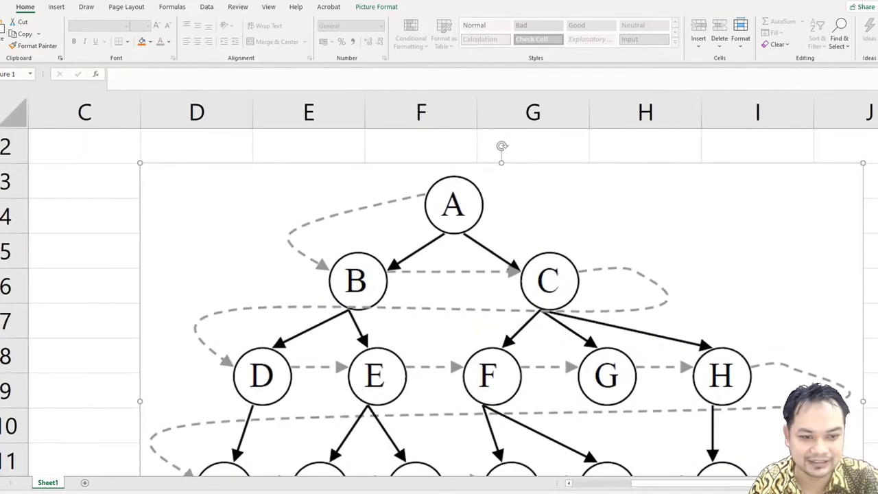
pyautogui.scroll(-6, 346, 233)
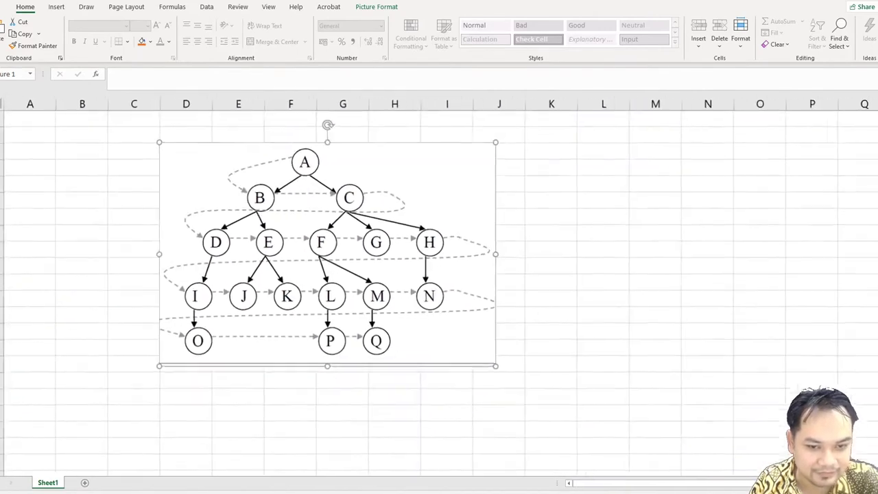
pyautogui.scroll(-1, 344, 199)
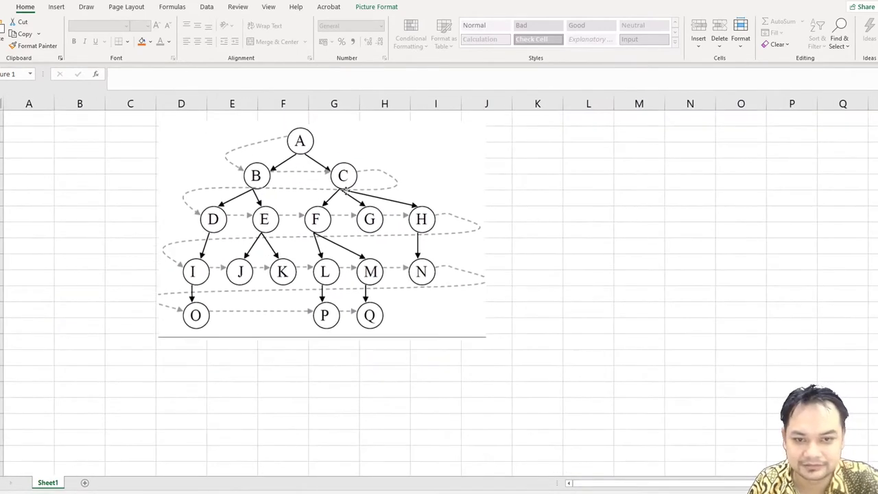
# Enter the headings Eval, Open and Close in a row below the tree, and widen column D.
pyautogui.doubleClick(132, 354)
pyautogui.write('Rval')
pyautogui.press('BackSpace')
pyautogui.write('l')
pyautogui.press('Return')
pyautogui.click(131, 353)
pyautogui.press('Tab')
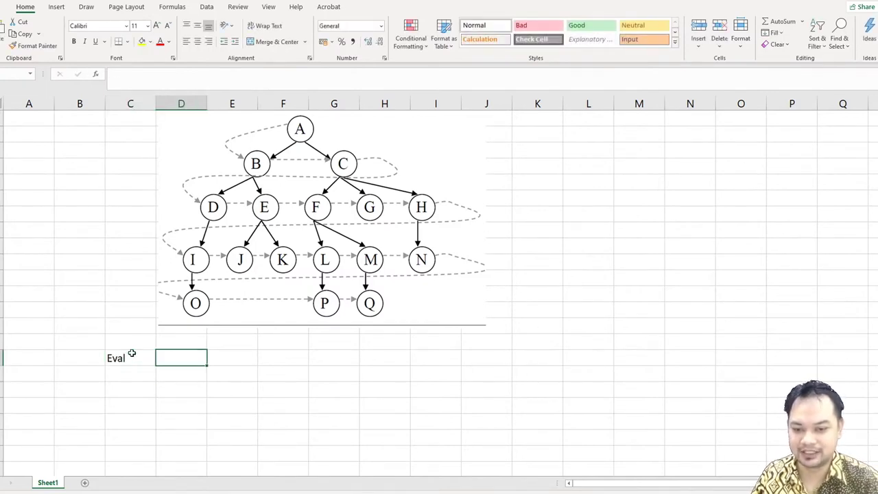
pyautogui.write('Open')
pyautogui.press('Return')
pyautogui.press('Up')
pyautogui.press('Right')
pyautogui.write('Close')
pyautogui.press('Return')
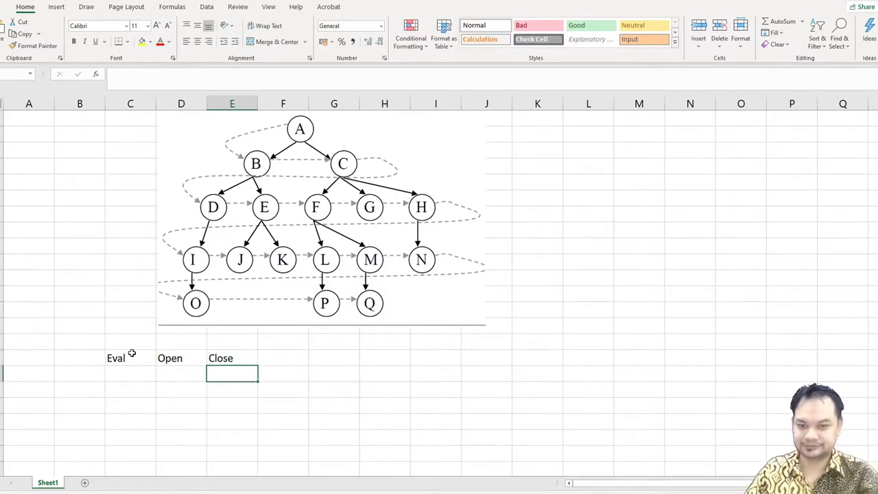
pyautogui.moveTo(207, 103); pyautogui.dragTo(232, 103)
# Add the notes 'Given the following tree' and 'Find Goal, Q from start node, A' in column A.
pyautogui.click(57, 133)
pyautogui.doubleClick(31, 161)
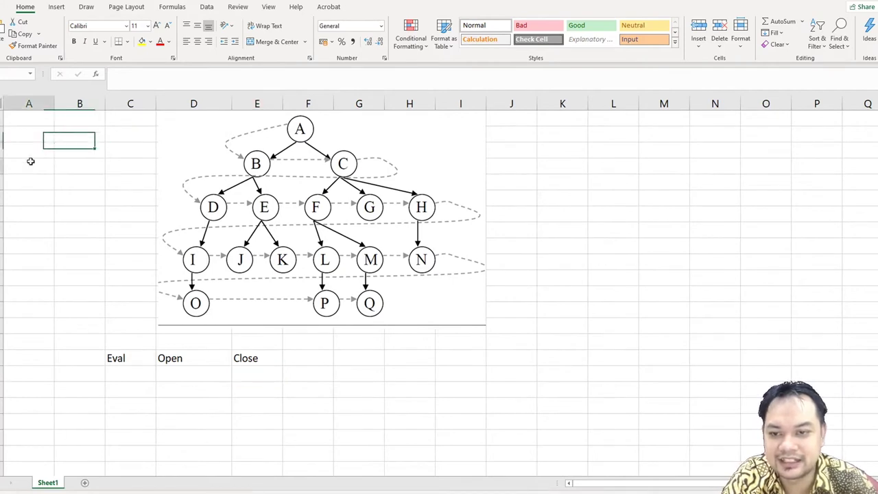
pyautogui.write('Given ')
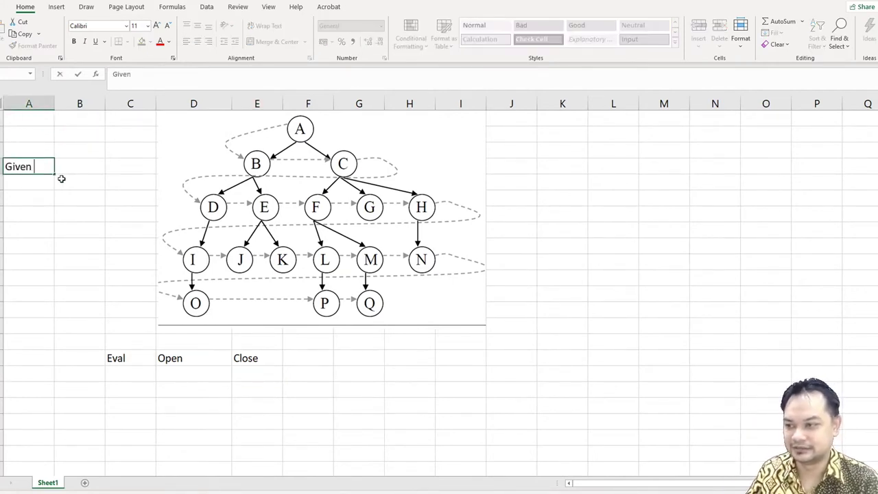
pyautogui.write('Th')
pyautogui.press('BackSpace')
pyautogui.press('BackSpace')
pyautogui.write('the following ')
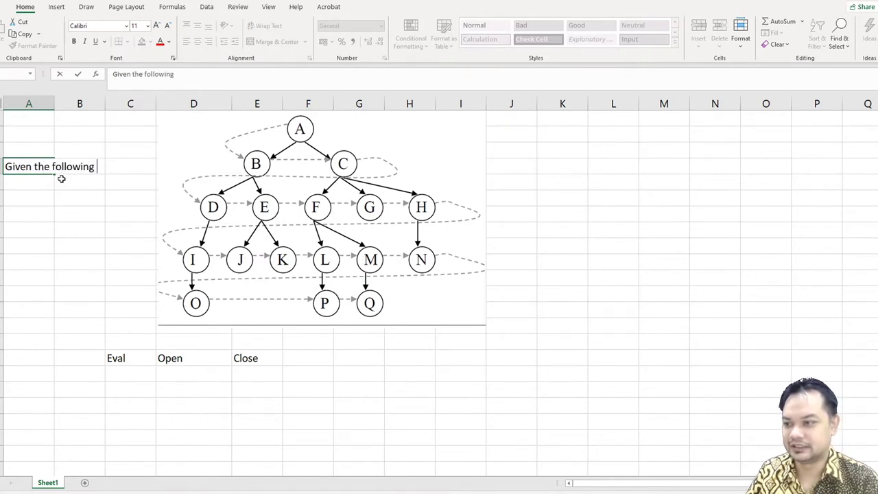
pyautogui.write('tree')
pyautogui.press('Return')
pyautogui.write('Find Goal')
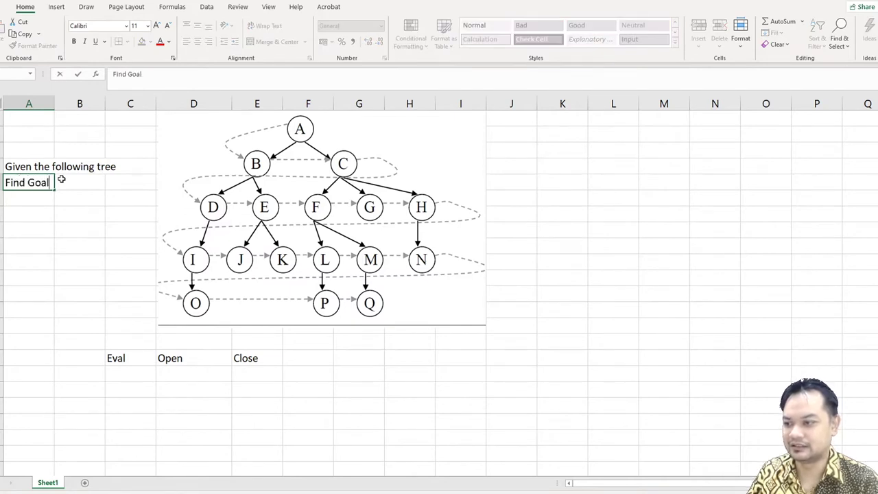
pyautogui.write(', Q f')
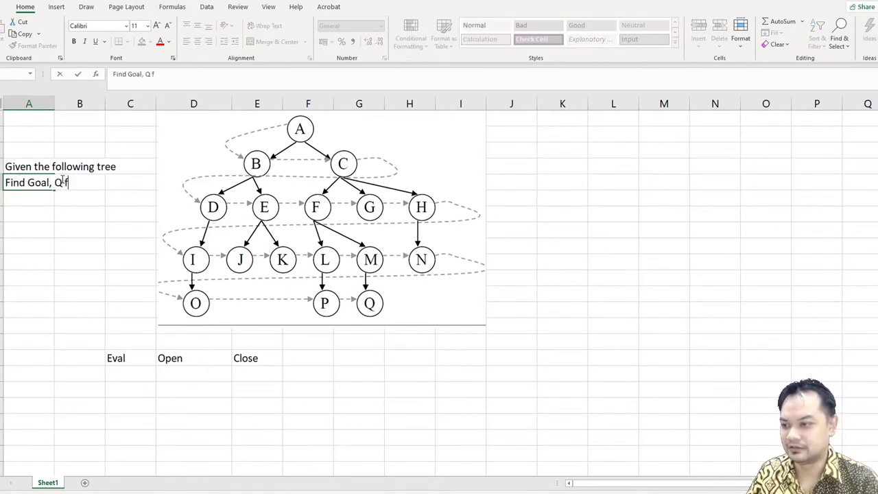
pyautogui.write('rom')
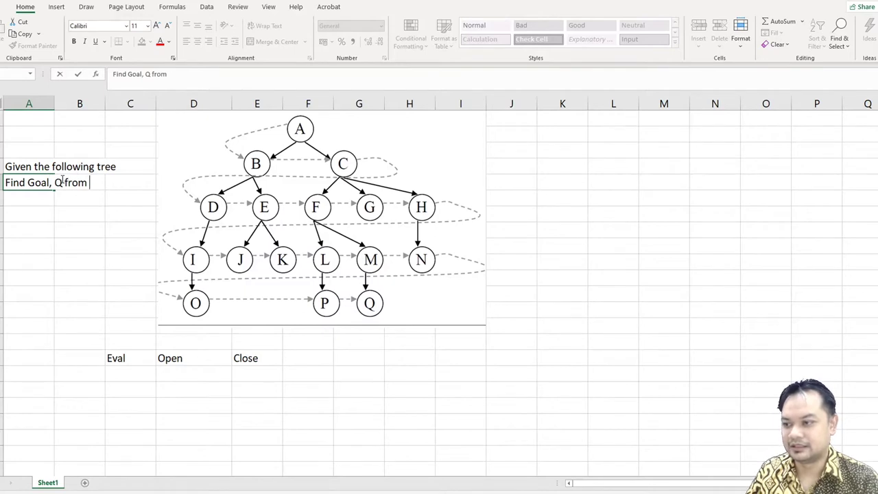
pyautogui.write(' S')
pyautogui.press('BackSpace')
pyautogui.write('start N')
pyautogui.press('BackSpace')
pyautogui.write('node, A')
pyautogui.press('Return')
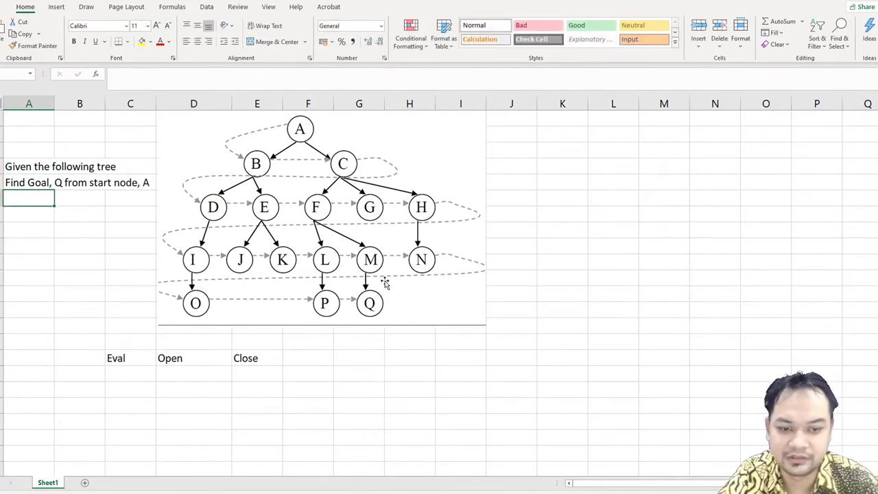
# Change the goal in the note from Q to H.
pyautogui.doubleClick(63, 180)
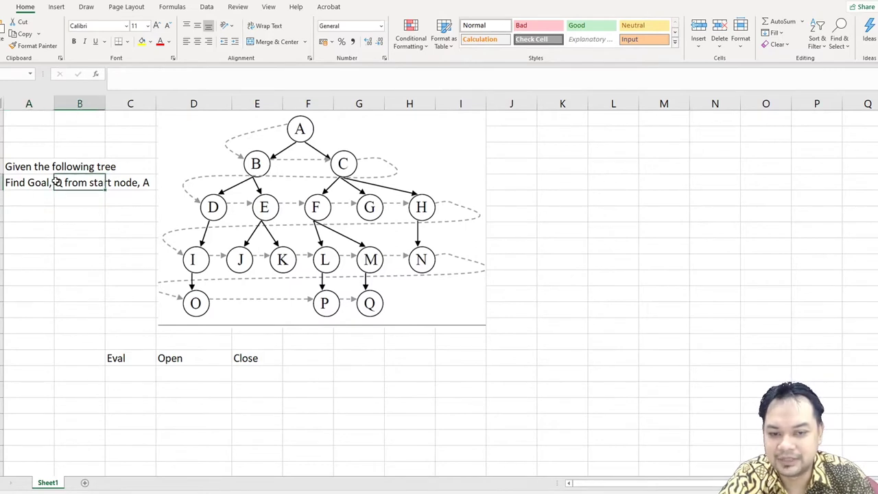
pyautogui.click(43, 184)
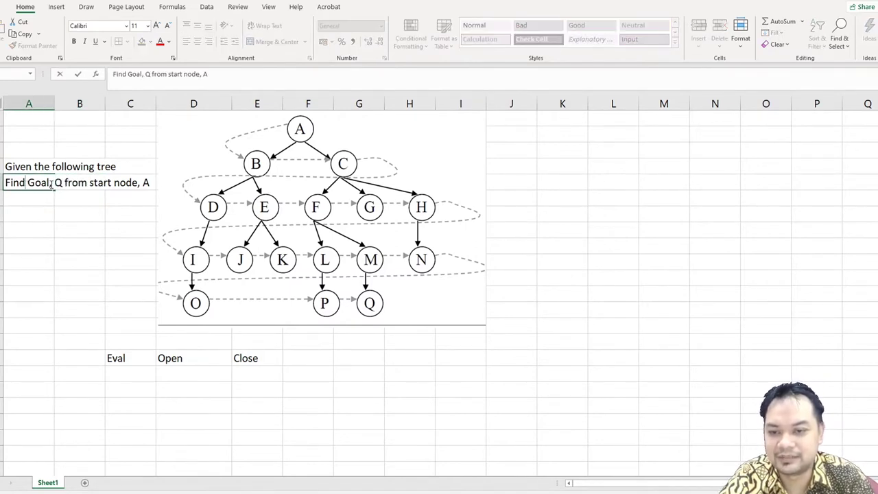
pyautogui.moveTo(64, 182); pyautogui.dragTo(55, 183)
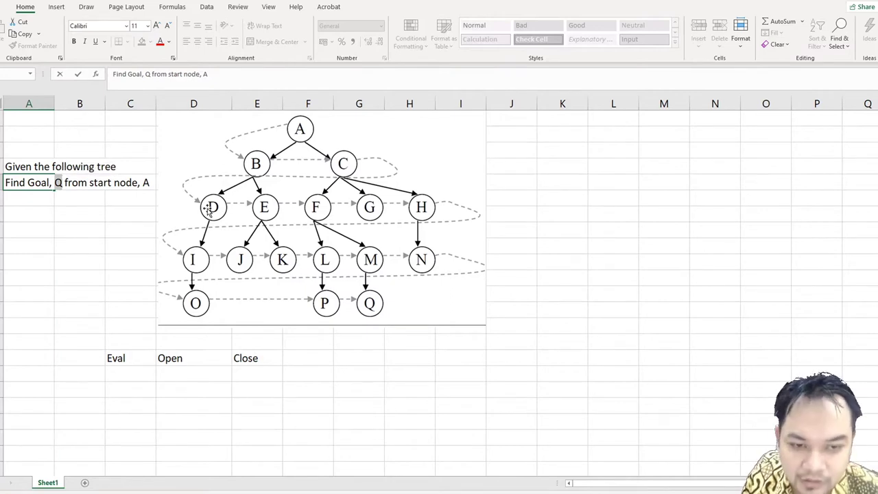
pyautogui.write('H')
pyautogui.press('Return')
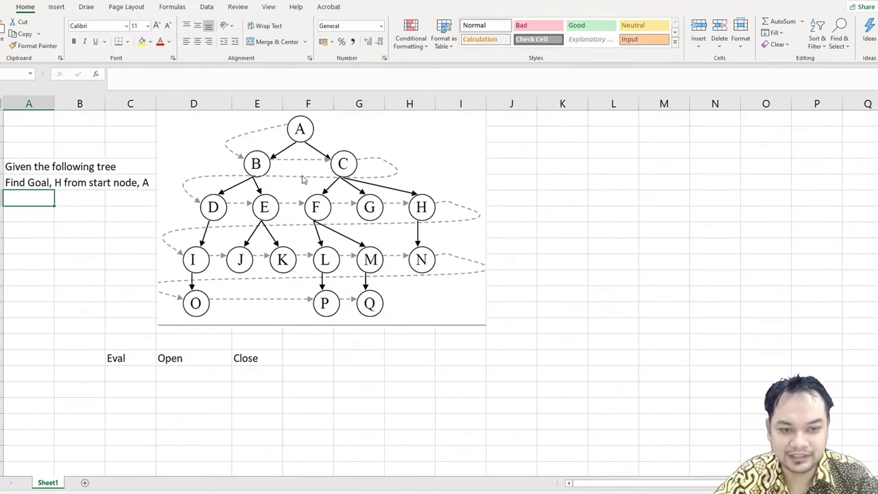
# With the red pen, circle node H, then draw an arrow and handwrite 'Goal' above it.
pyautogui.hotkey('alt', 'j')
pyautogui.press('i')
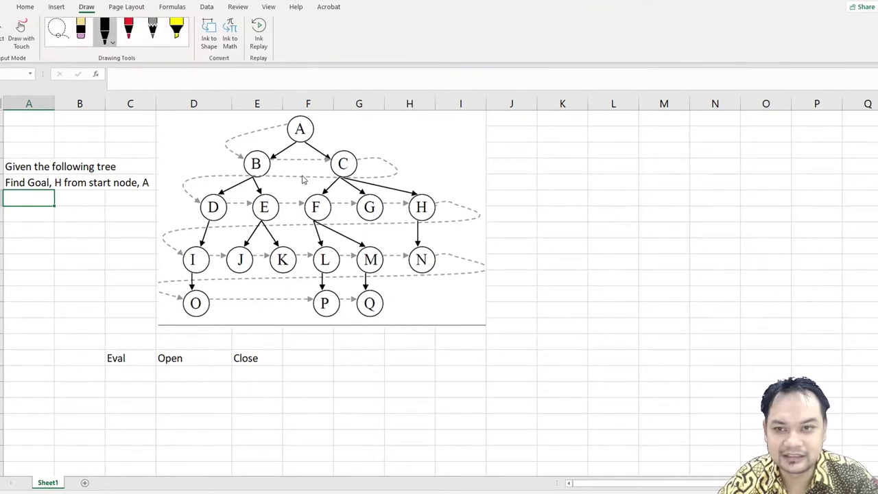
pyautogui.click(128, 30)
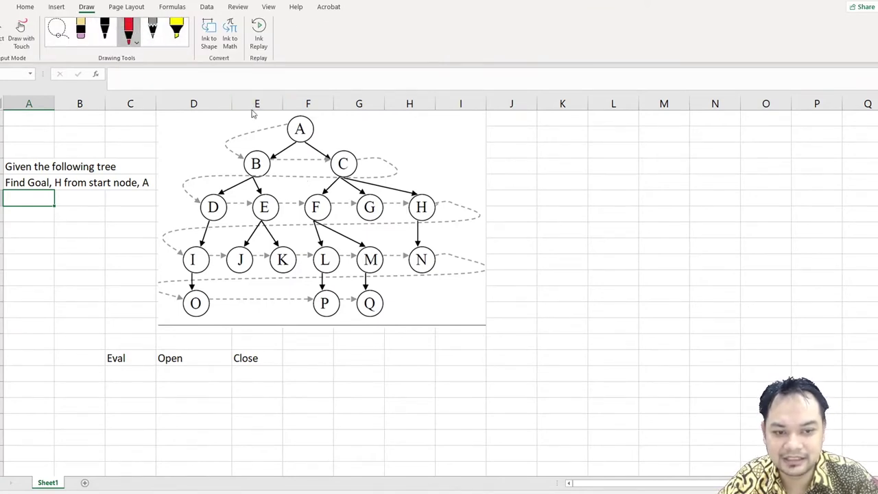
pyautogui.moveTo(434, 192)
pyautogui.mouseDown()
pyautogui.moveTo(385, 202)
pyautogui.moveTo(420, 232)
pyautogui.moveTo(434, 189)
pyautogui.moveTo(409, 186)
pyautogui.mouseUp()
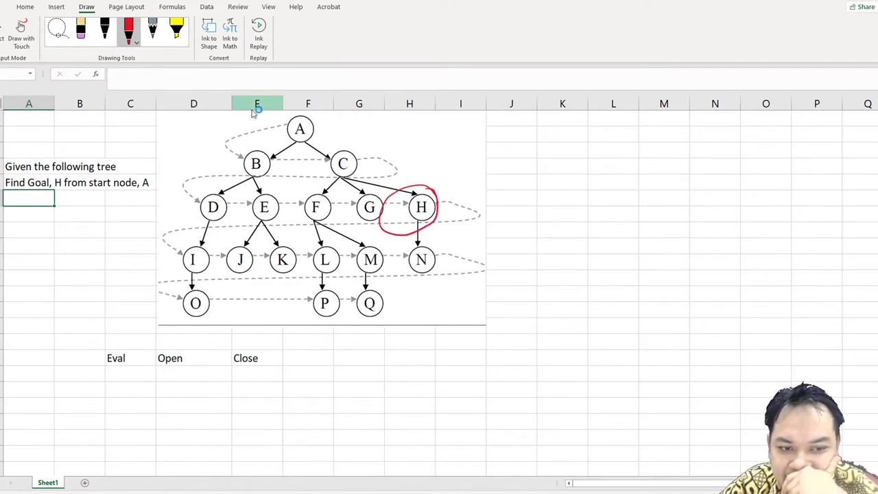
pyautogui.moveTo(430, 157)
pyautogui.mouseDown()
pyautogui.moveTo(419, 183)
pyautogui.moveTo(440, 176)
pyautogui.mouseUp()
pyautogui.moveTo(419, 138)
pyautogui.mouseDown()
pyautogui.moveTo(408, 163)
pyautogui.moveTo(433, 144)
pyautogui.moveTo(438, 158)
pyautogui.moveTo(455, 162)
pyautogui.moveTo(455, 177)
pyautogui.mouseUp()
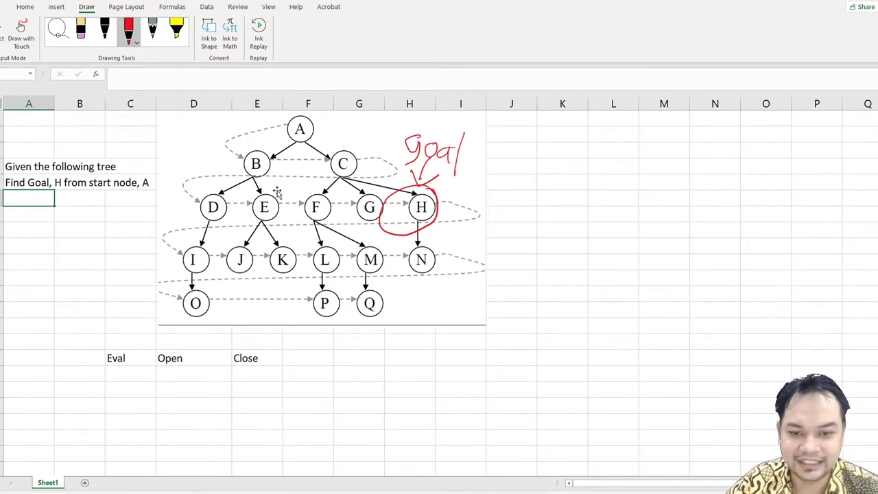
# Enter the first trace row: [] in the Eval cell, then [A] in both the Open and Close cells.
pyautogui.doubleClick(122, 377)
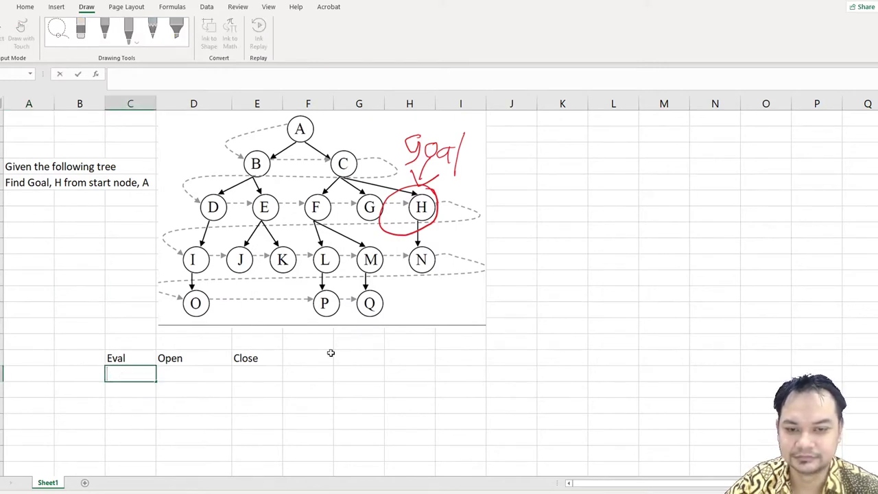
pyautogui.write('[]')
pyautogui.press('Return')
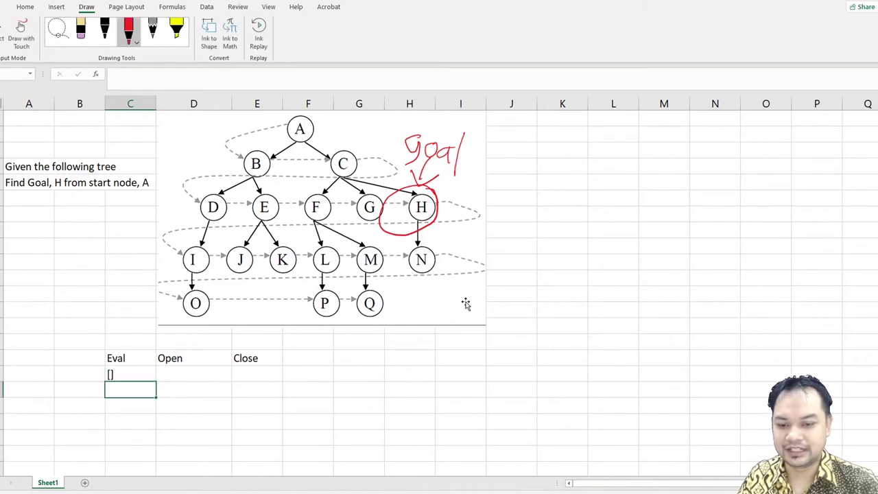
pyautogui.press('Up')
pyautogui.press('Right')
pyautogui.write('[A]')
pyautogui.press('Return')
pyautogui.press('Up')
pyautogui.press('Right')
pyautogui.write('[A]')
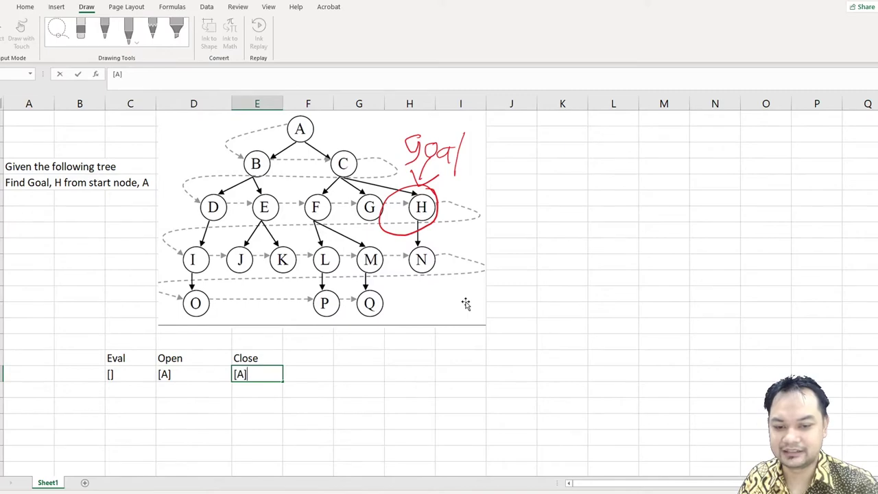
pyautogui.press('Return')
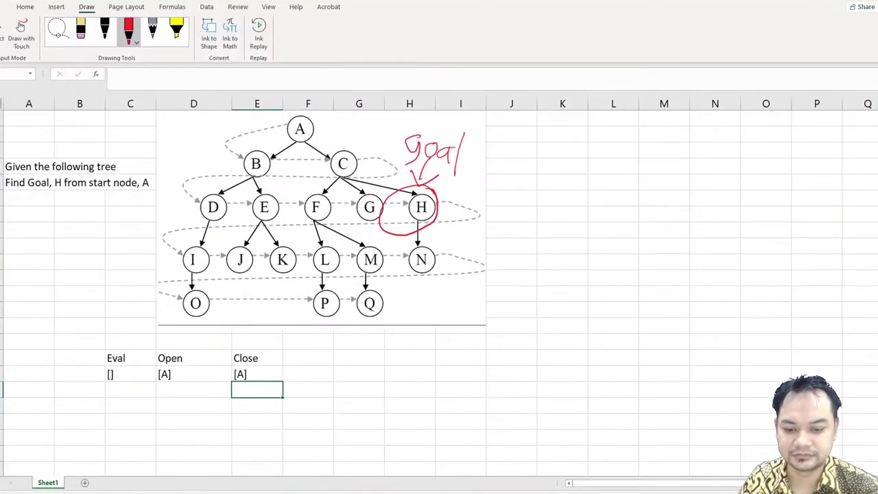
# Bring up the BFS PDF at page 8, showing the Evaluated node / Opened / Closed trace table.
pyautogui.click(219, 466)
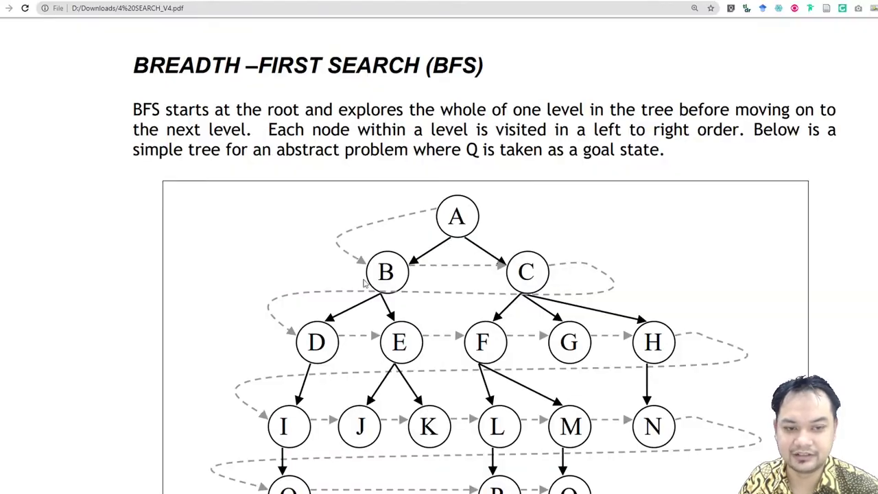
pyautogui.scroll(-4, 439, 261)
pyautogui.scroll(-15, 374, 262)
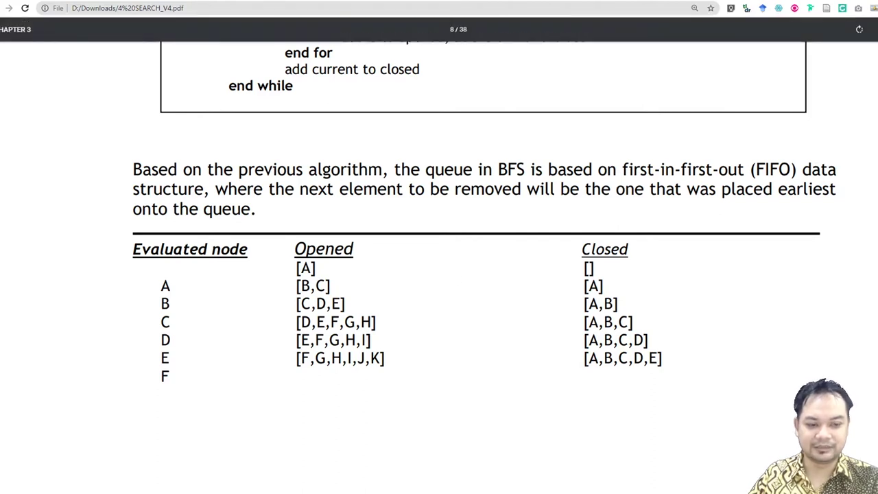
# Back in Excel, enter A as the evaluated node in the second trace row.
pyautogui.hotkey('alt', 'Tab')
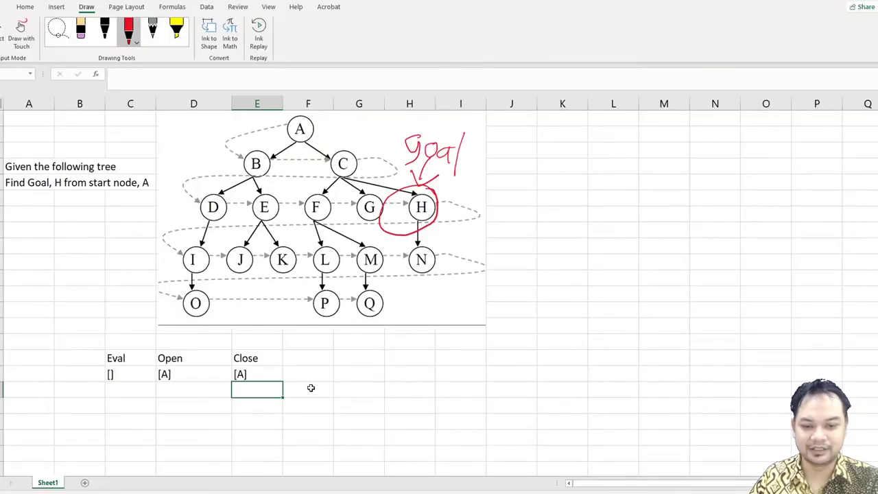
pyautogui.click(116, 390)
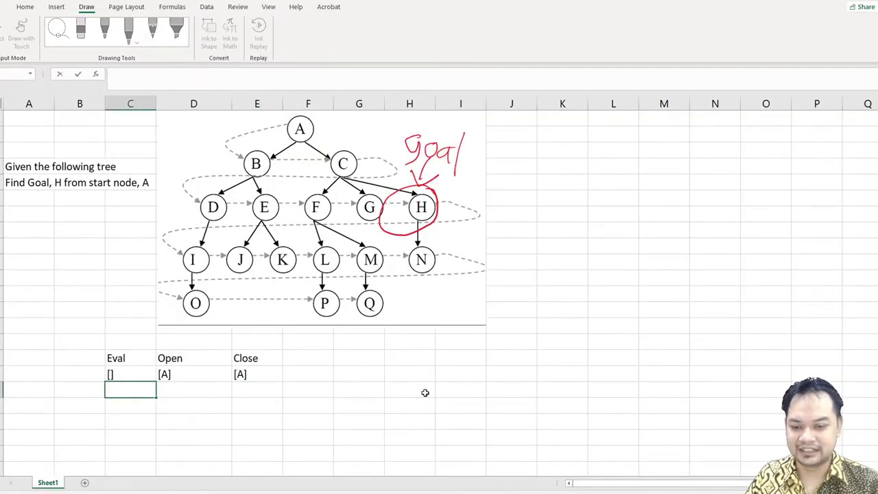
pyautogui.write('[A]')
pyautogui.press('Return')
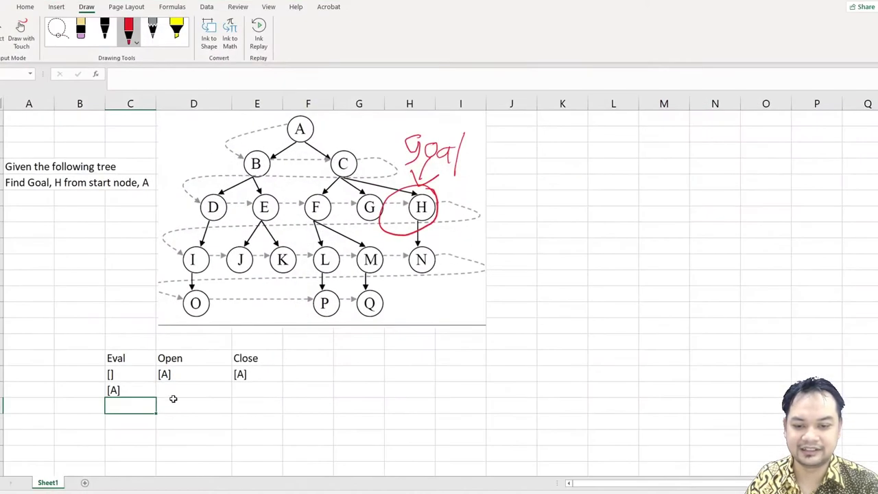
pyautogui.doubleClick(142, 390)
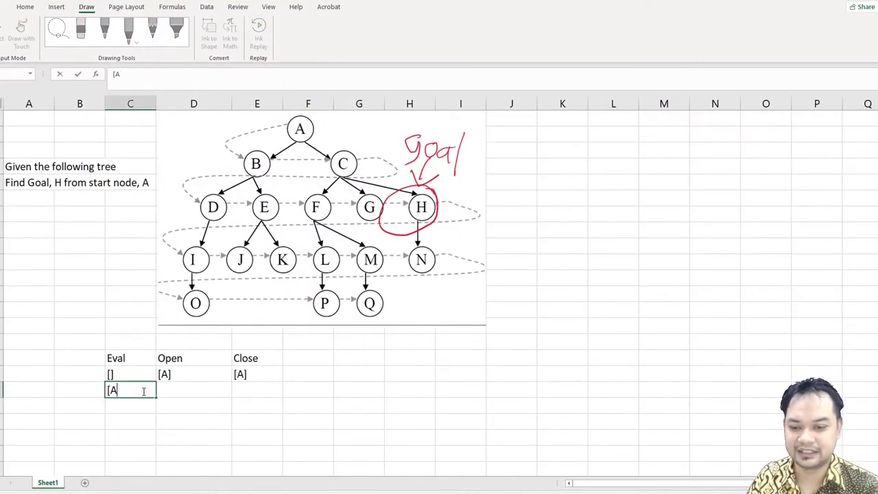
pyautogui.press('BackSpace')
pyautogui.press('BackSpace')
pyautogui.write('A')
pyautogui.press('Tab')
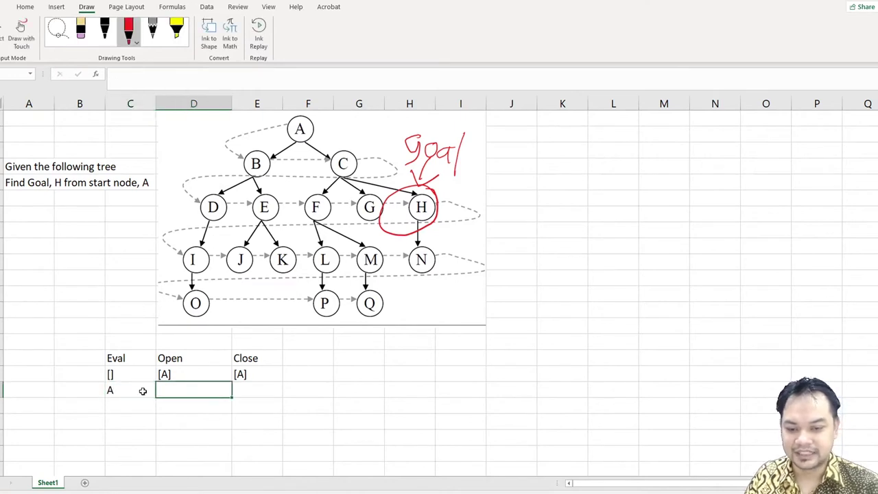
# Enter the Open list [B,C] next to A in D8.
pyautogui.write('[')
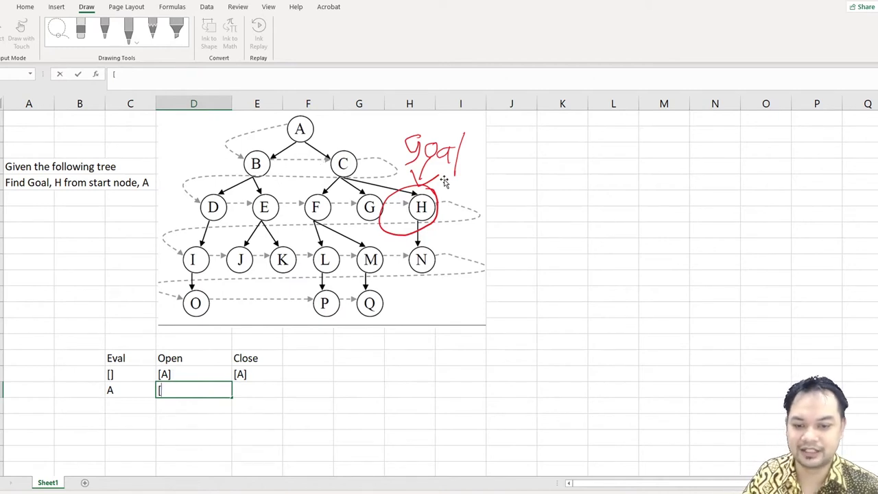
pyautogui.write('B,C]')
pyautogui.press('Return')
pyautogui.press('Up')
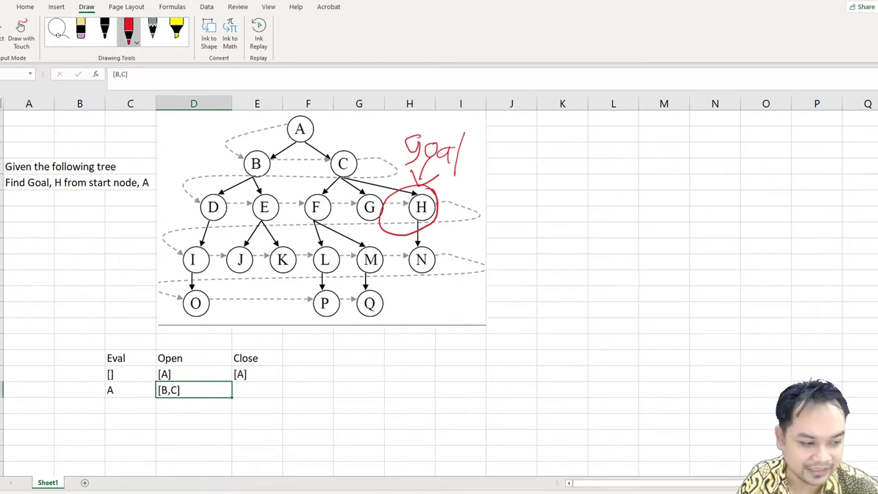
pyautogui.keyDown('ctrl'); pyautogui.scroll(3, 440, 292); pyautogui.keyUp('ctrl')
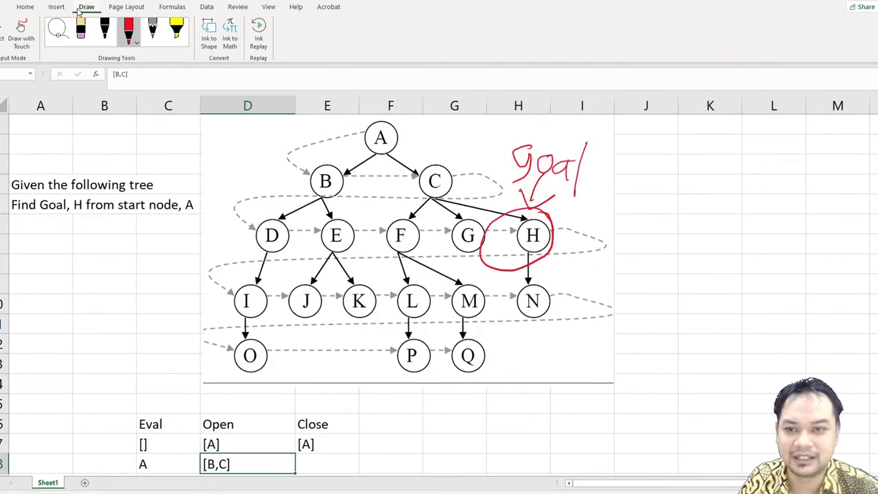
# Enlarge the Excel window and enter the Close list [A] in E8.
pyautogui.doubleClick(86, 6)
pyautogui.scroll(-2, 358, 239)
pyautogui.scroll(1, 358, 239)
pyautogui.scroll(1, 359, 239)
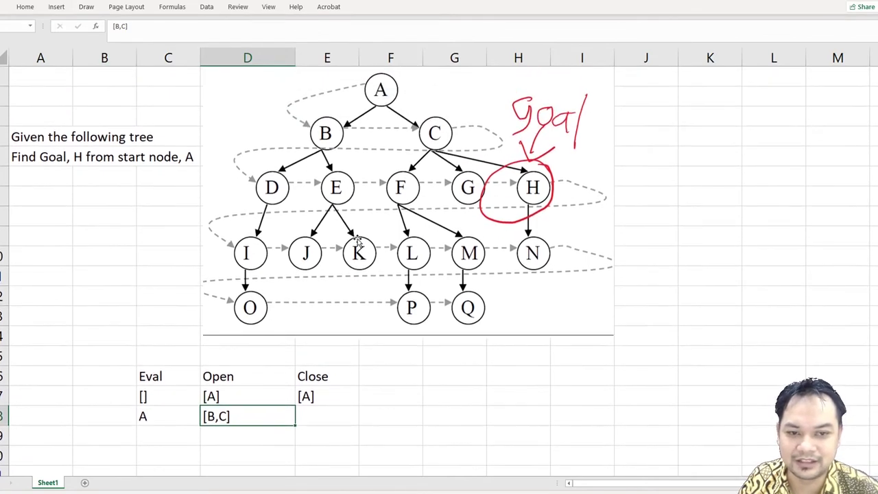
pyautogui.click(302, 414)
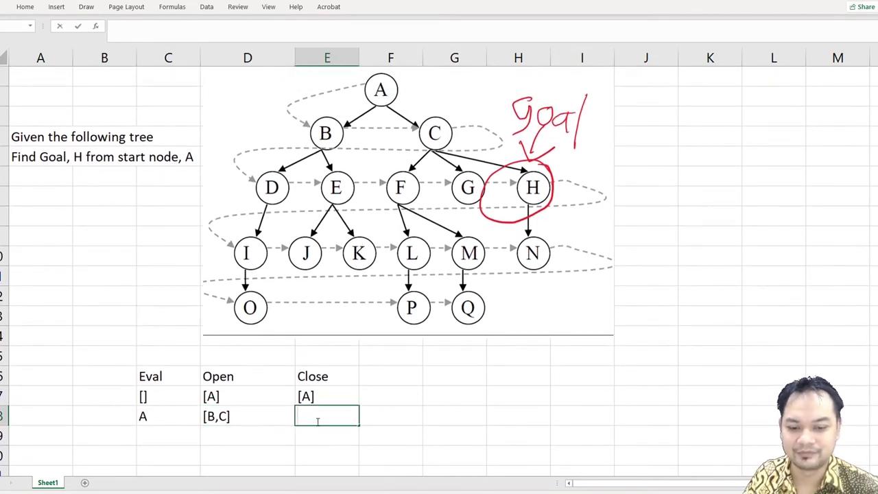
pyautogui.write('[A]')
pyautogui.press('Return')
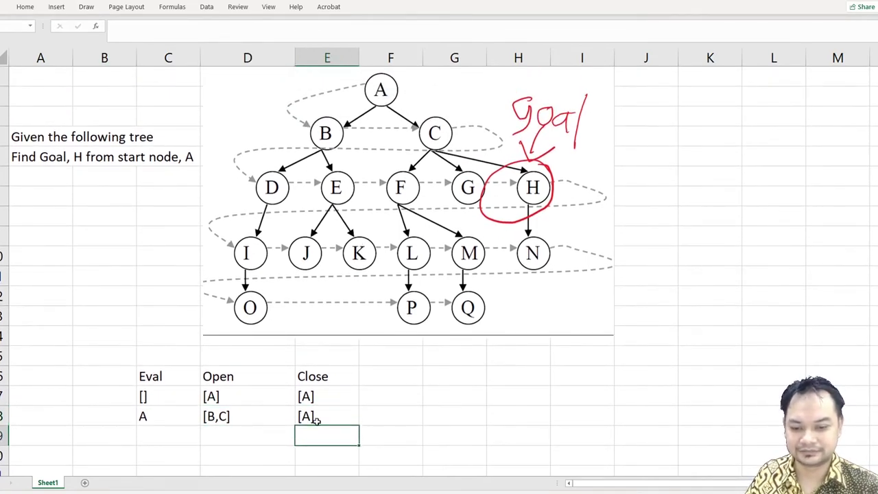
pyautogui.press('Left')
pyautogui.press('Left')
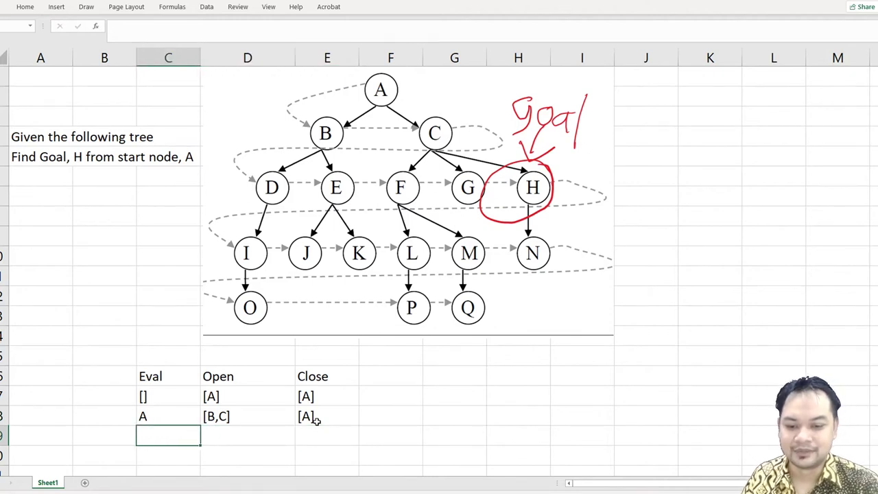
pyautogui.click(210, 418)
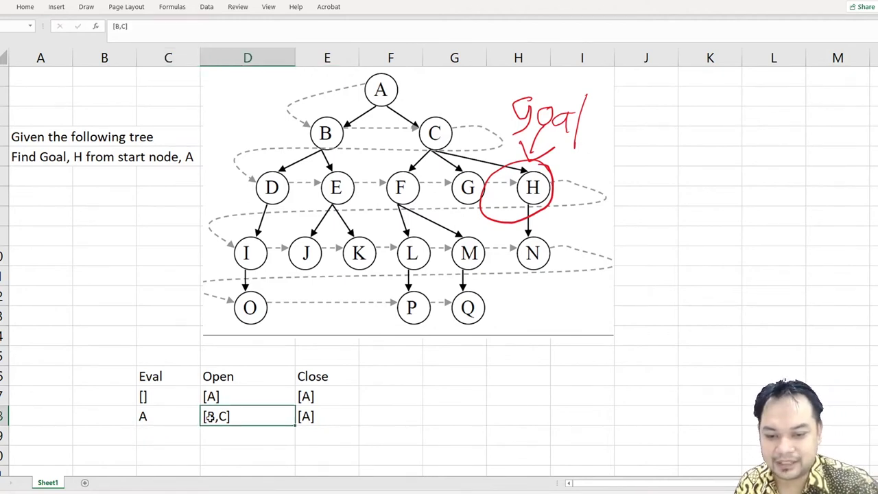
# Fill row 9 with evaluated node B, Open [C,D,E] and Close [A,B].
pyautogui.doubleClick(151, 433)
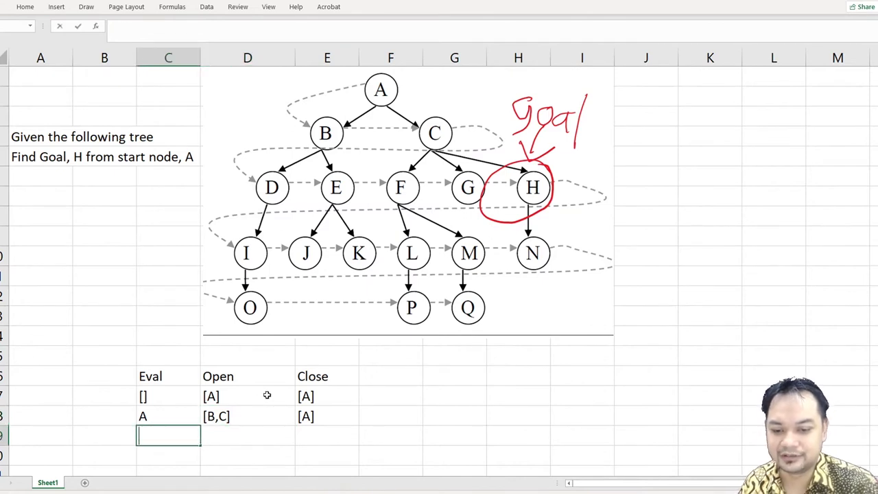
pyautogui.write('B')
pyautogui.press('Return')
pyautogui.press('Up')
pyautogui.press('Right')
pyautogui.write('[')
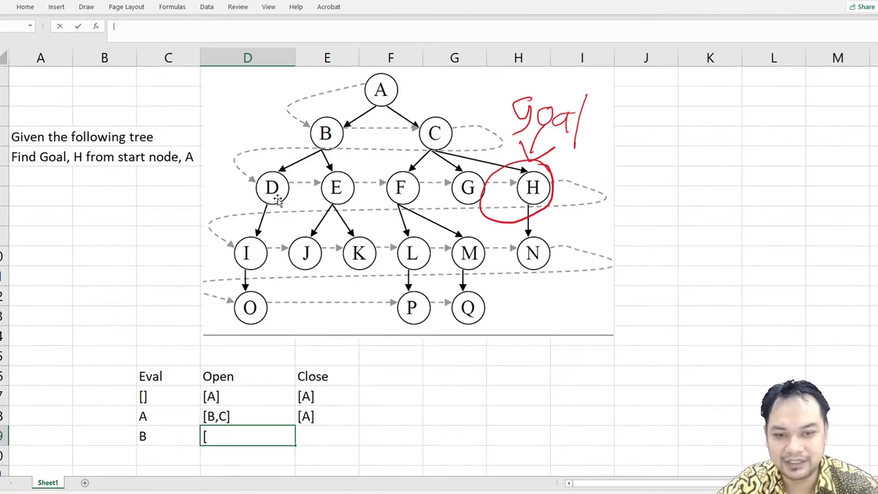
pyautogui.write('C,')
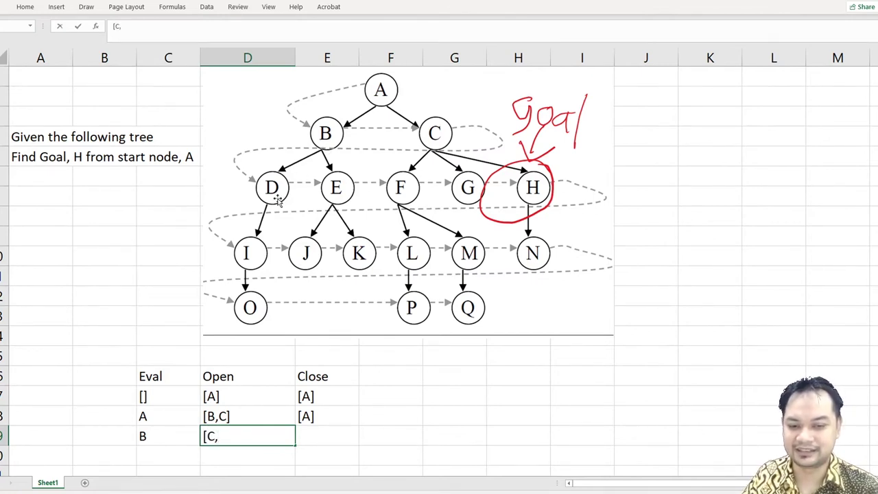
pyautogui.write('D,E]')
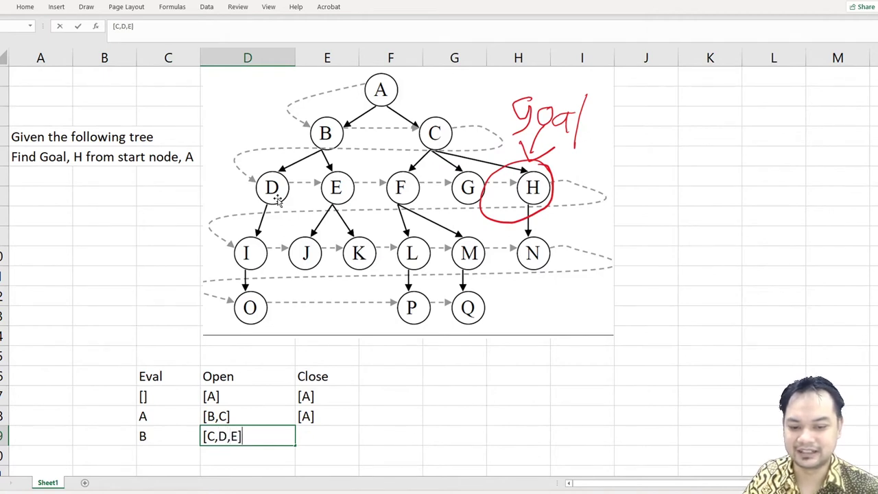
pyautogui.press('Return')
pyautogui.press('Up')
pyautogui.press('Right')
pyautogui.write('[A,')
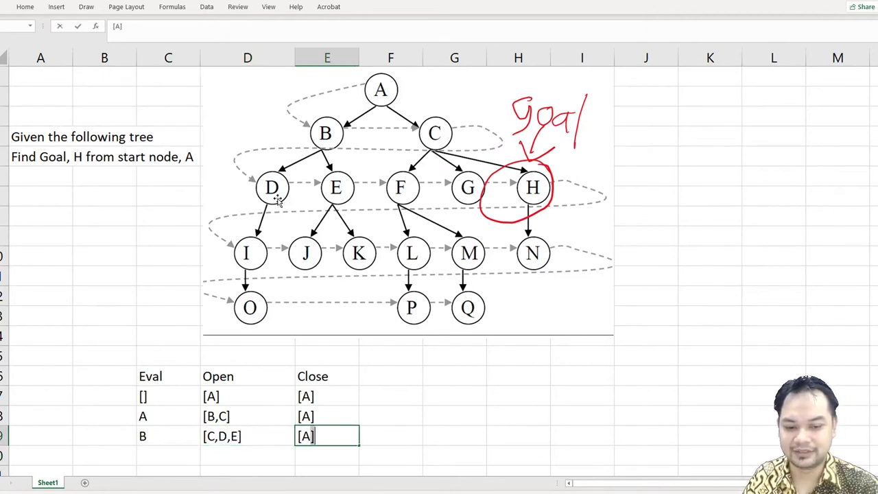
pyautogui.write('B')
pyautogui.press('BackSpace')
pyautogui.write('B]')
pyautogui.press('Return')
# Fill row 10 with evaluated node C, Open [D,E,F,G,H] and Close [A,B,C].
pyautogui.press('Left')
pyautogui.press('Left')
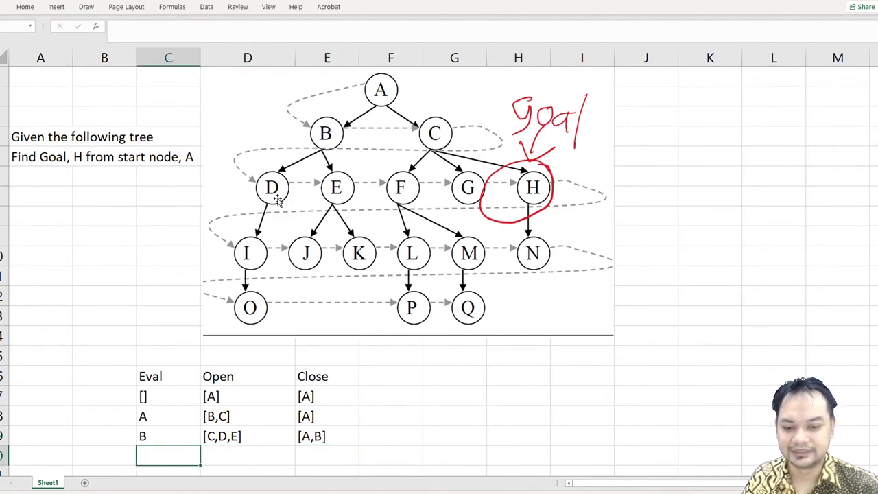
pyautogui.write('C')
pyautogui.press('Return')
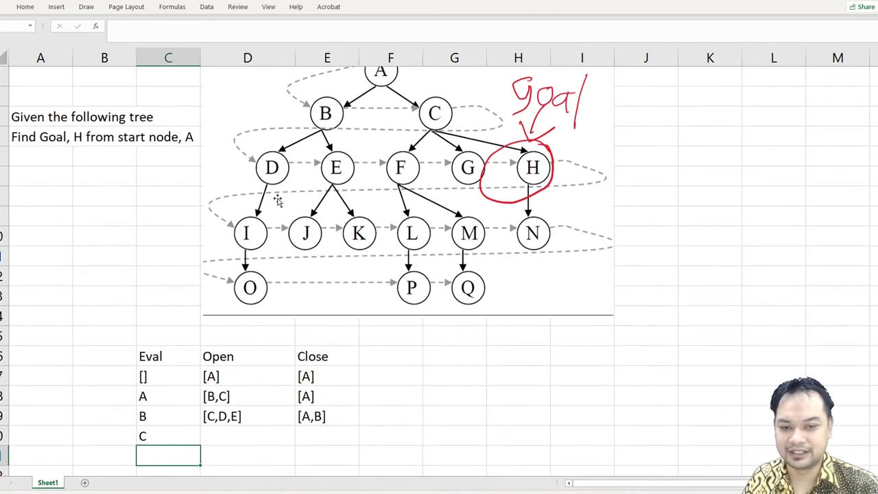
pyautogui.press('Up')
pyautogui.press('Right')
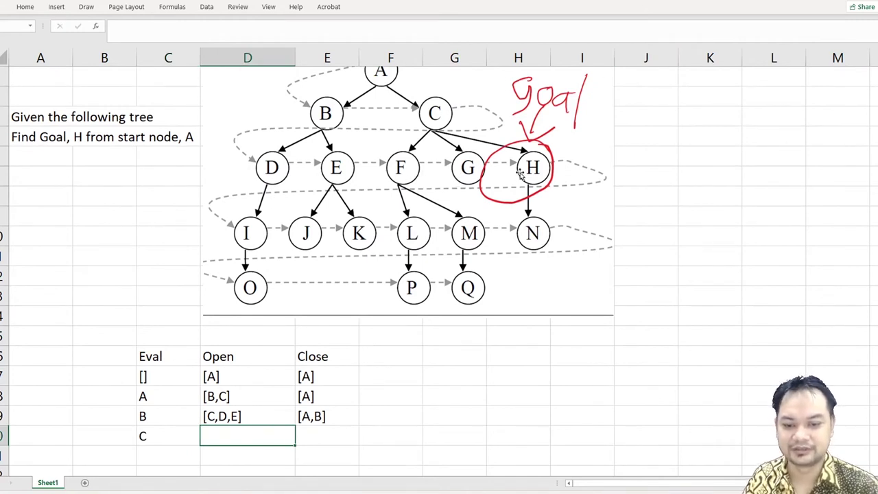
pyautogui.write('[')
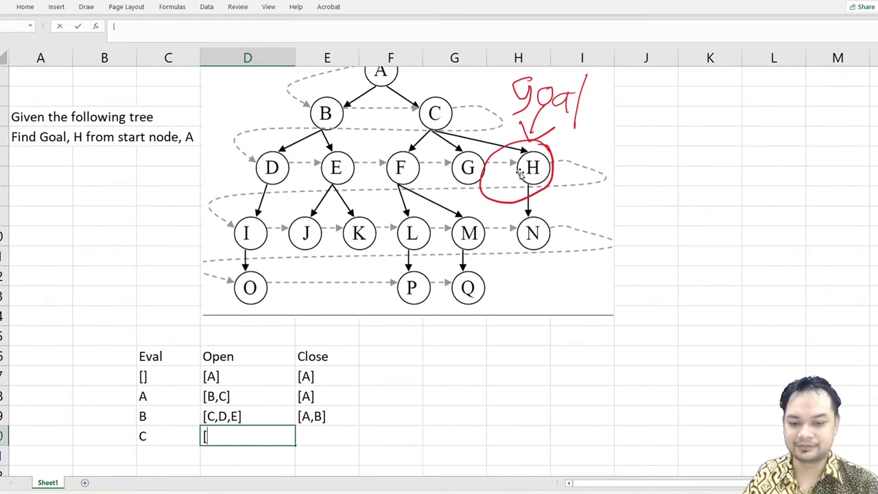
pyautogui.write('D,E,F,')
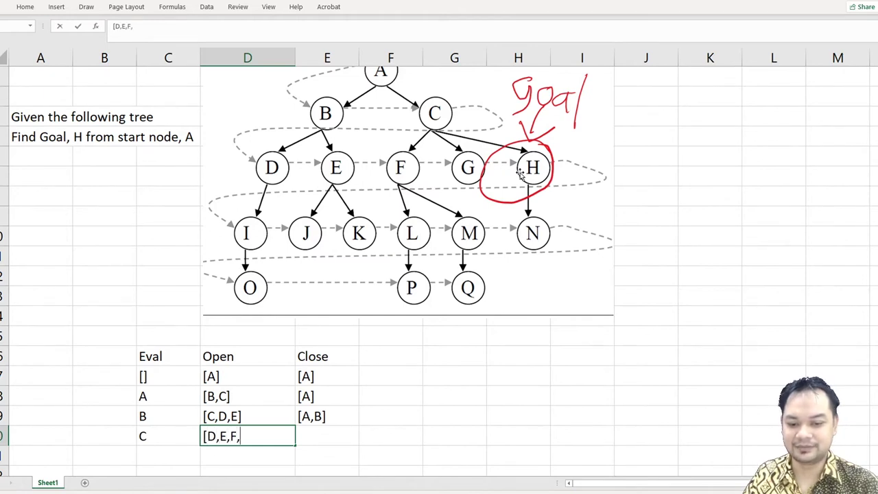
pyautogui.write('G,H]')
pyautogui.press('Return')
pyautogui.press('Up')
pyautogui.press('Right')
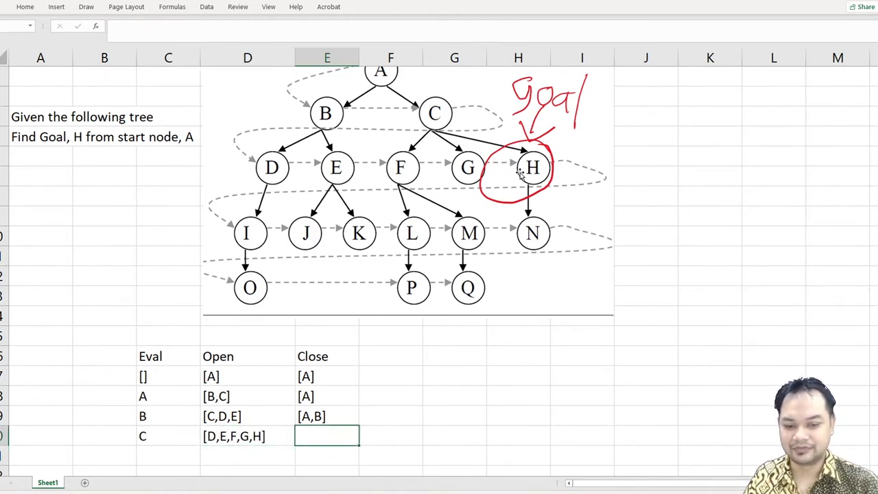
pyautogui.write('[A,B,')
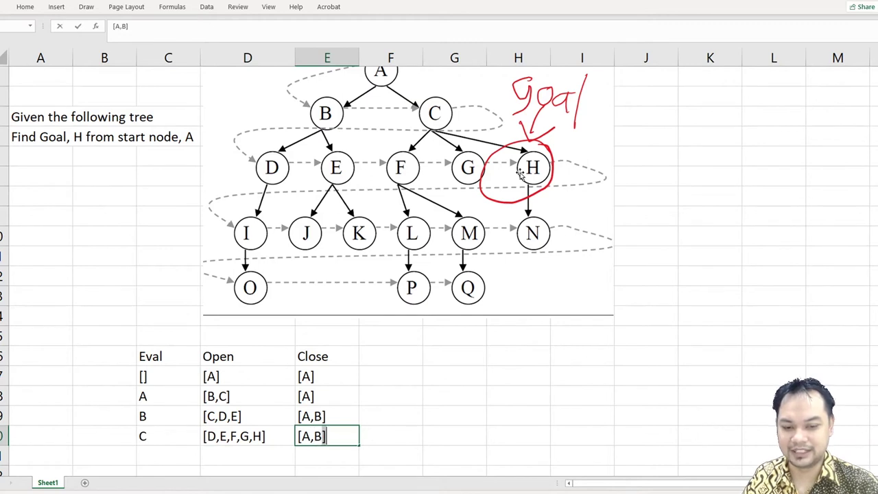
pyautogui.write('C,')
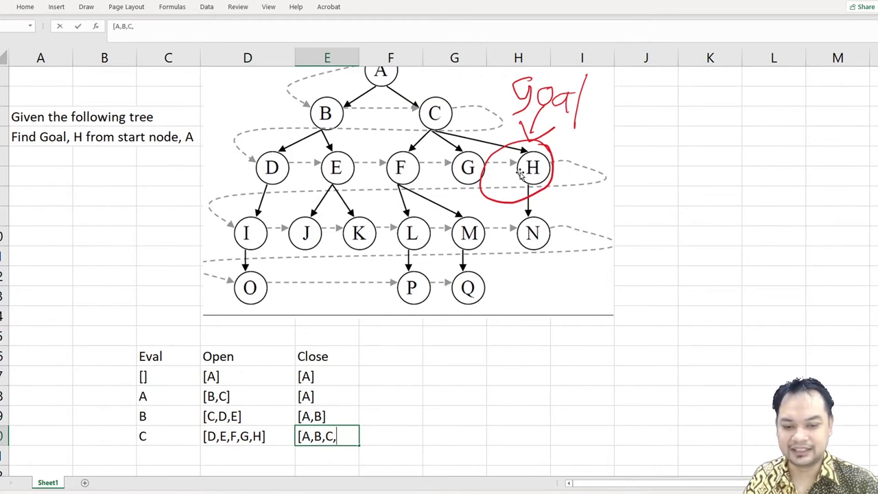
pyautogui.press('BackSpace')
pyautogui.write(']')
pyautogui.press('Return')
pyautogui.press('Left')
pyautogui.press('Left')
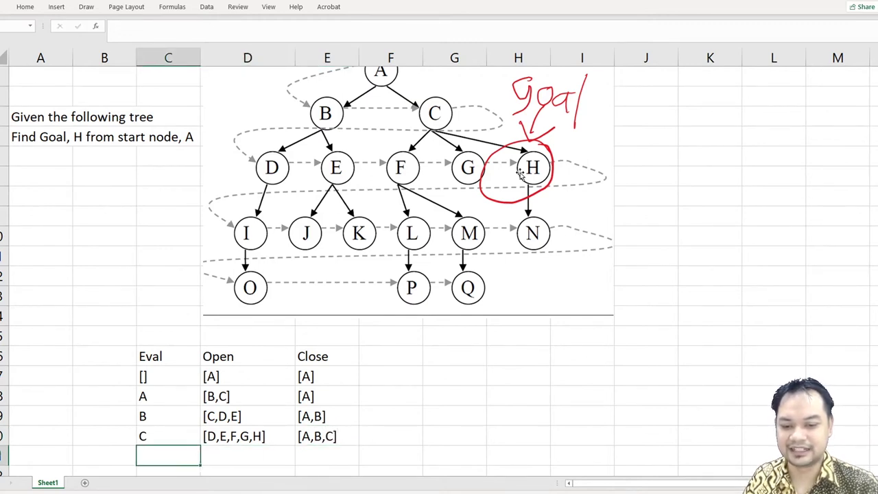
# Enter D as the evaluated node in row 11.
pyautogui.write('[D')
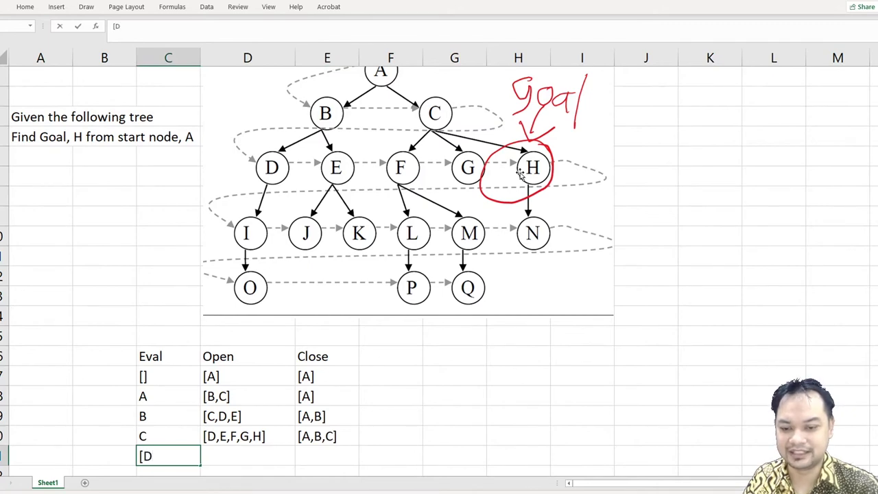
pyautogui.press('BackSpace')
pyautogui.press('BackSpace')
pyautogui.write('D')
pyautogui.press('Return')
pyautogui.press('Up')
pyautogui.hotkey('ctrl', 'Right')
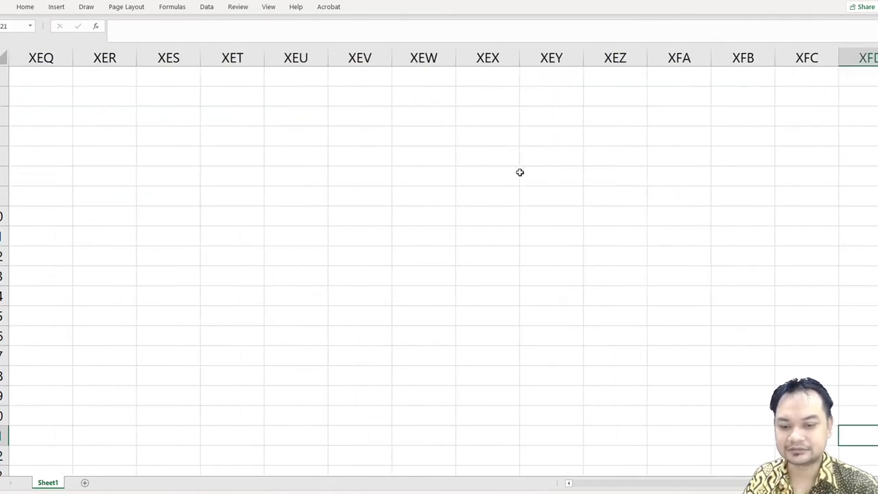
pyautogui.press('Home')
pyautogui.press('Right')
pyautogui.press('Right')
pyautogui.press('Right')
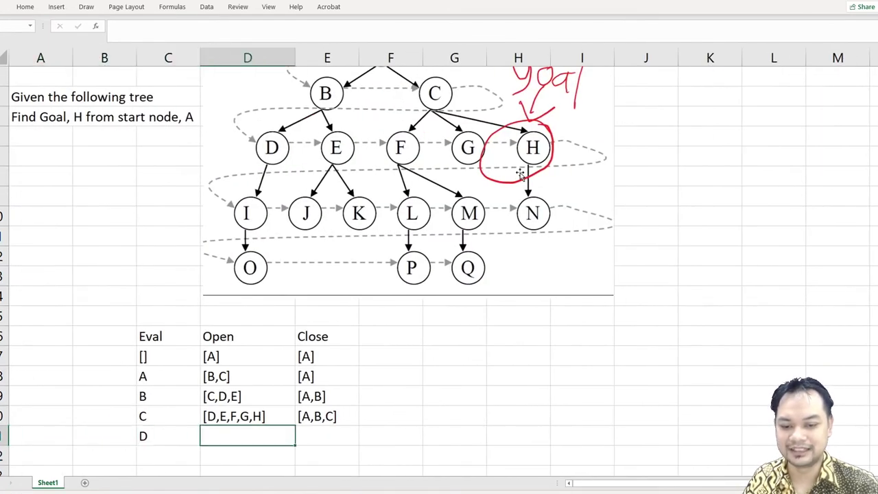
# Give D the Open list [E,F,G,H,I] and Close list [A,B,C,D].
pyautogui.write('[E,')
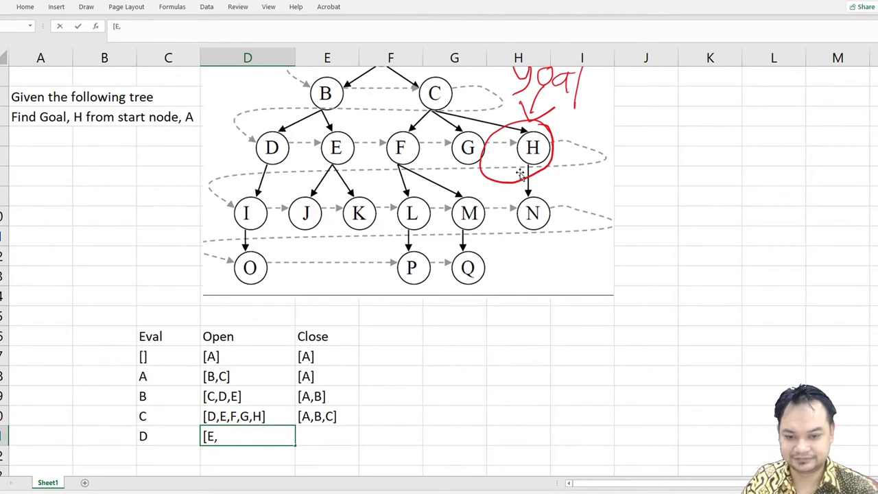
pyautogui.write('F')
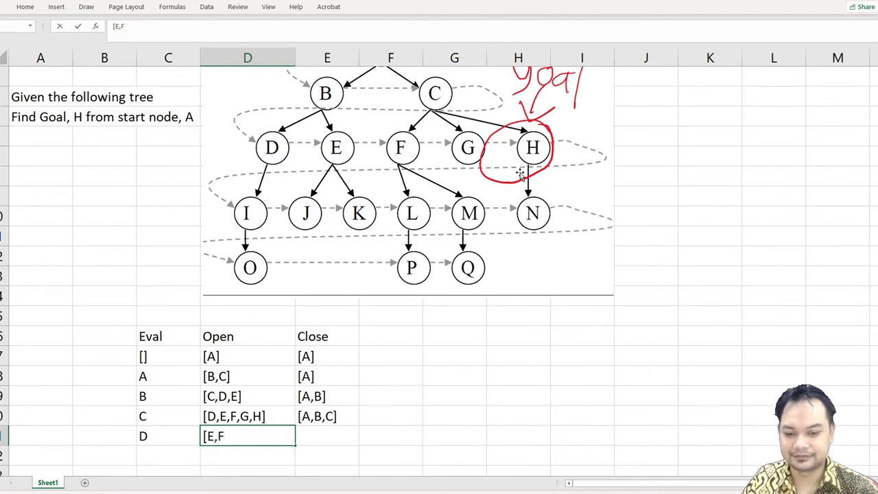
pyautogui.write(',G,H,')
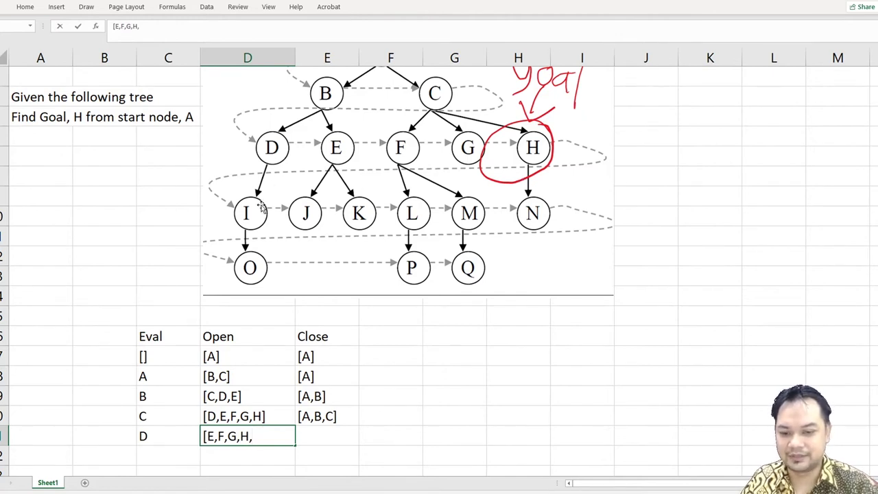
pyautogui.write('O')
pyautogui.press('BackSpace')
pyautogui.write('I]')
pyautogui.press('Return')
pyautogui.press('Up')
pyautogui.press('Right')
pyautogui.write('[A,B,C,D]')
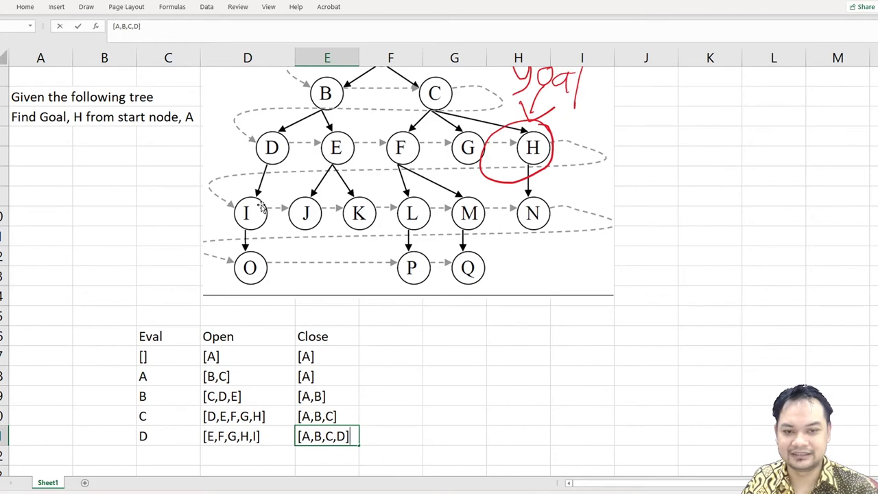
pyautogui.press('Return')
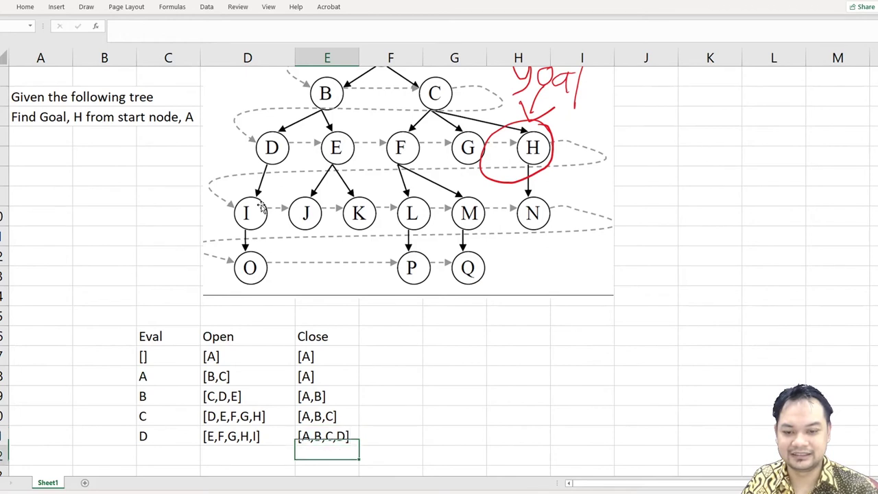
pyautogui.press('Left')
pyautogui.press('Left')
# Add the E row with Open list [F,G,H,J,K].
pyautogui.write('Eval')
pyautogui.press('BackSpace')
pyautogui.press('BackSpace')
pyautogui.press('BackSpace')
pyautogui.press('Return')
pyautogui.press('Up')
pyautogui.press('Right')
pyautogui.press('Up')
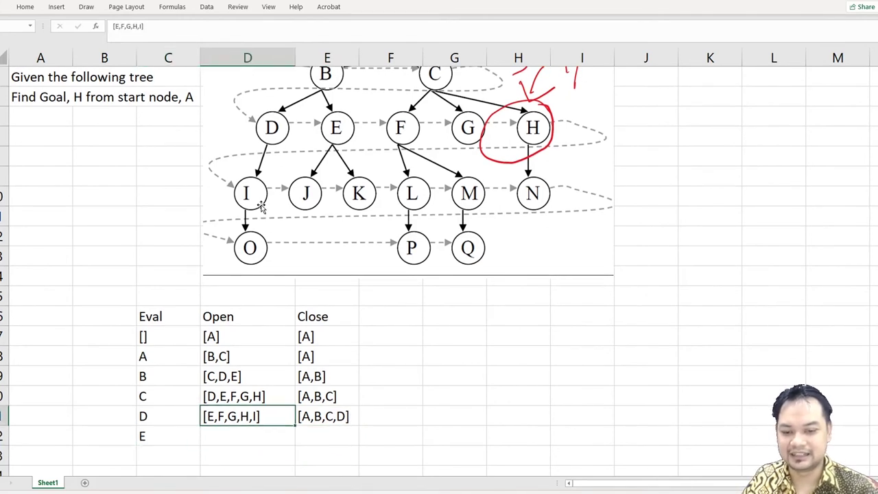
pyautogui.press('Down')
pyautogui.write('[F,G,H')
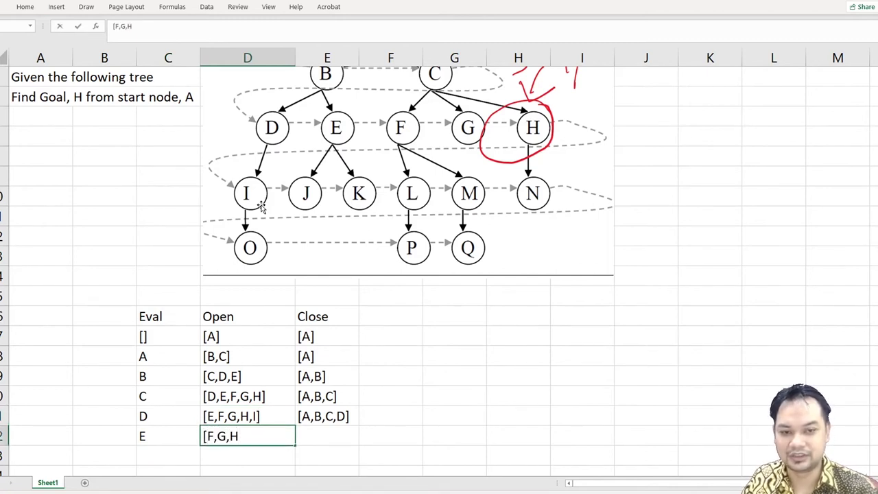
pyautogui.write(',J,')
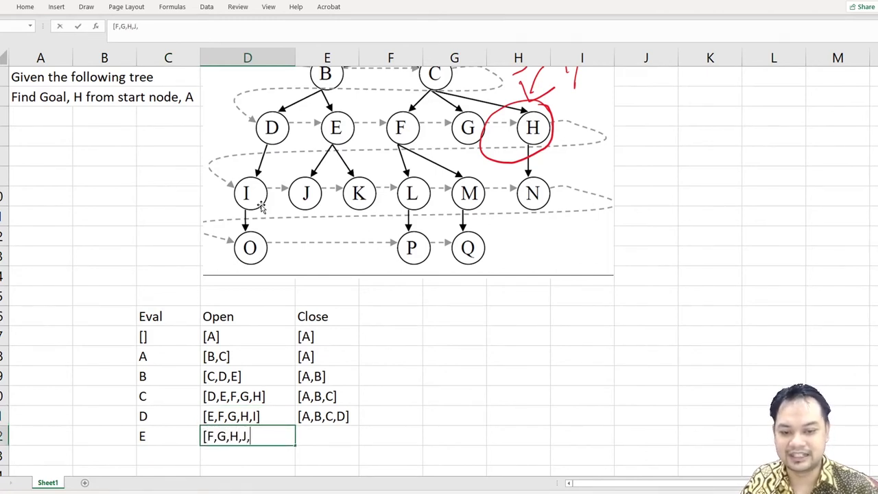
pyautogui.write('K]')
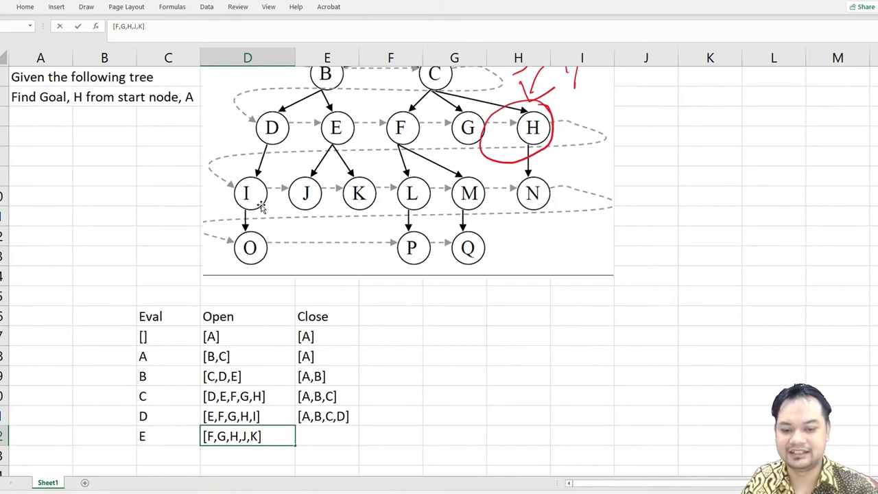
pyautogui.press('Return')
pyautogui.press('Return')
pyautogui.press('Up')
pyautogui.press('Up')
# Enter E's Close list [A,B,C,D,E].
pyautogui.scroll(2, 313, 93)
pyautogui.scroll(-2, 408, 215)
pyautogui.scroll(1, 391, 255)
pyautogui.doubleClick(330, 430)
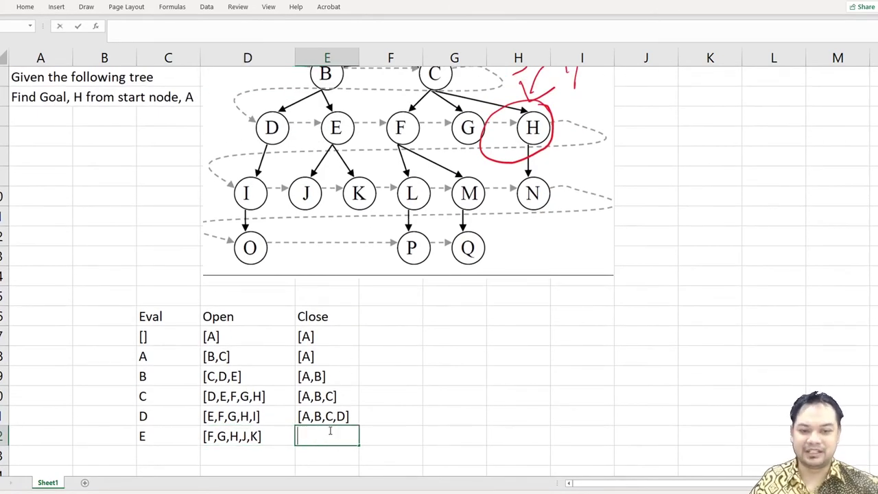
pyautogui.write('[A')
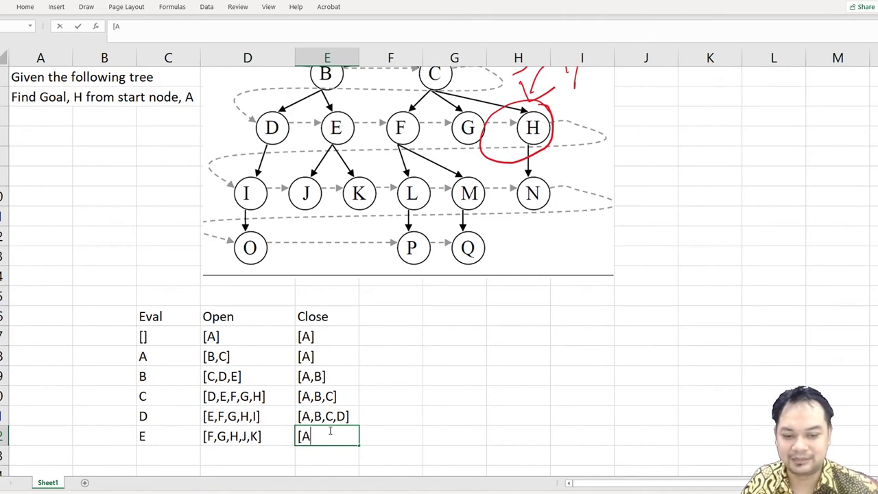
pyautogui.write(',B,C')
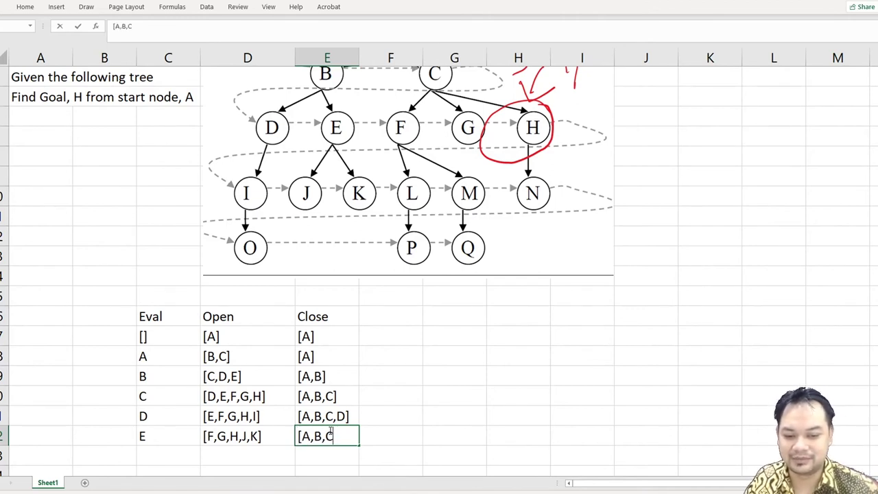
pyautogui.write(',D,E]')
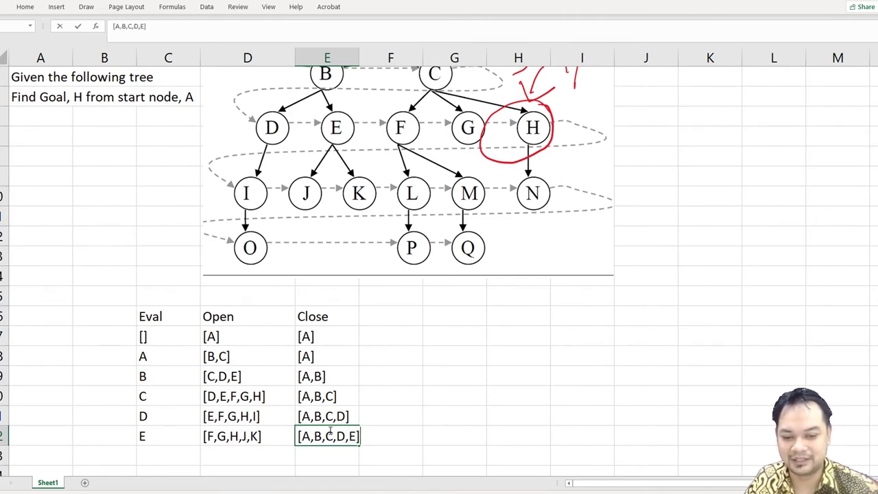
pyautogui.press('Return')
# Enter F as the evaluated node in the new row.
pyautogui.press('Left')
pyautogui.press('Left')
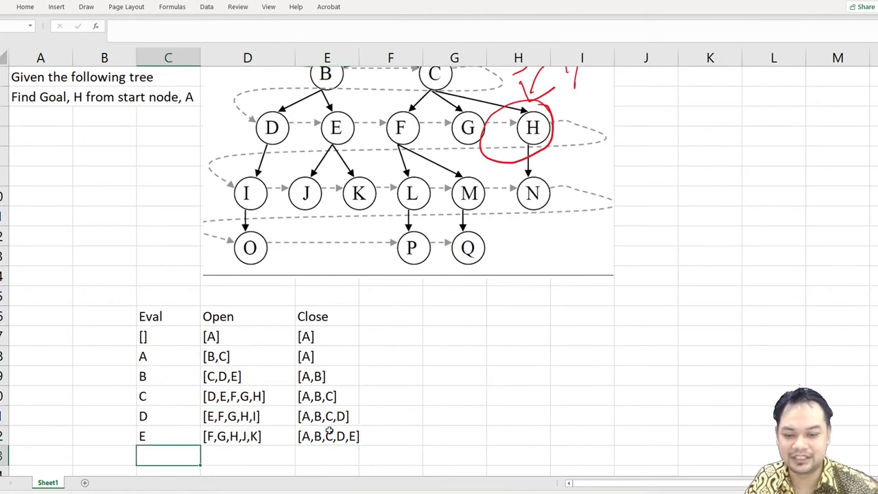
pyautogui.write('G')
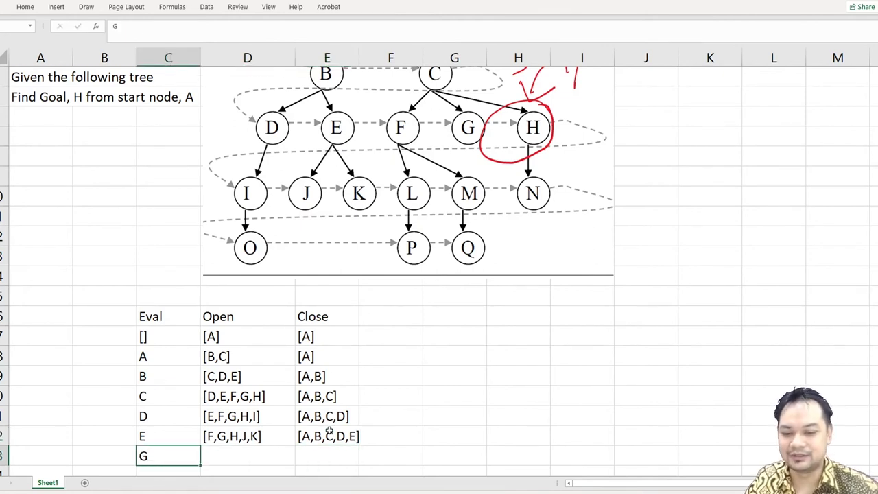
pyautogui.scroll(-1, 330, 431)
pyautogui.press('Right')
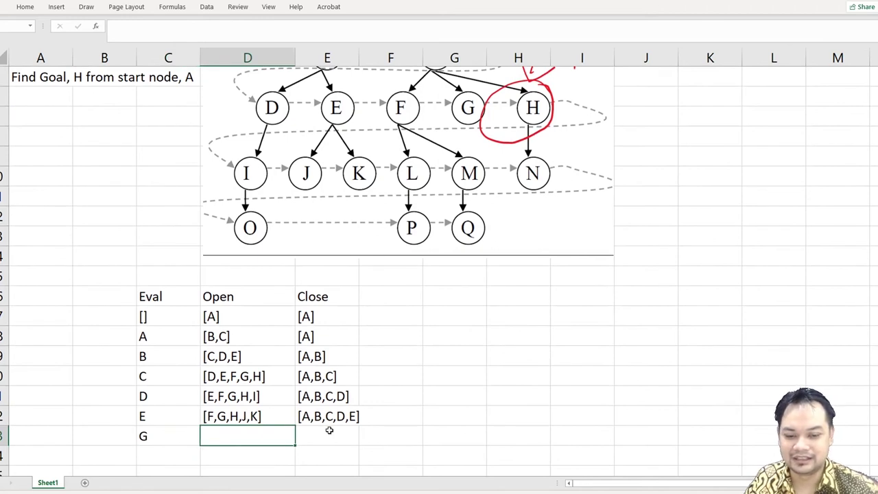
pyautogui.write('[')
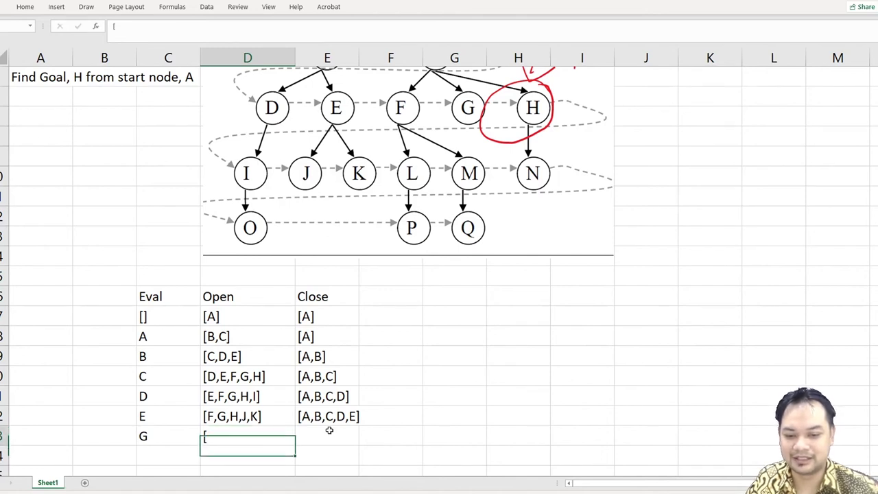
pyautogui.press('Left')
pyautogui.write('F')
pyautogui.press('Return')
pyautogui.press('Up')
pyautogui.press('Right')
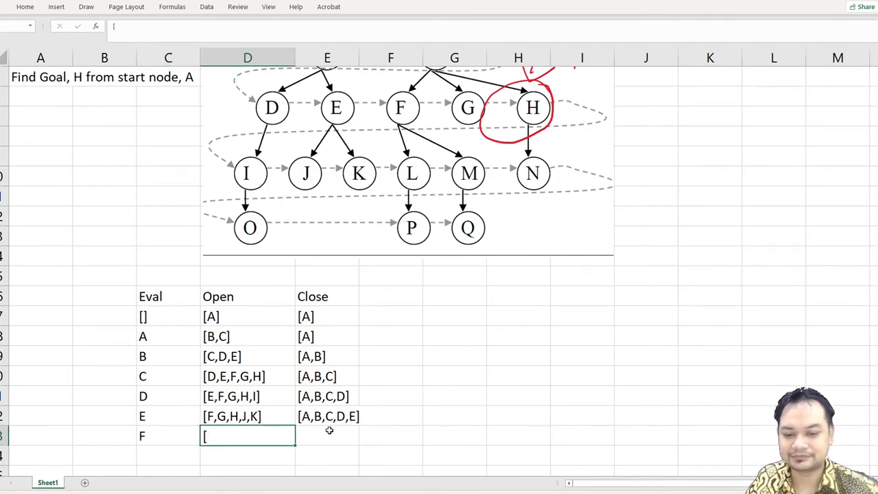
# Insert I into E's Open list so it reads [F,G,H,I,J,K].
pyautogui.write('G,H')
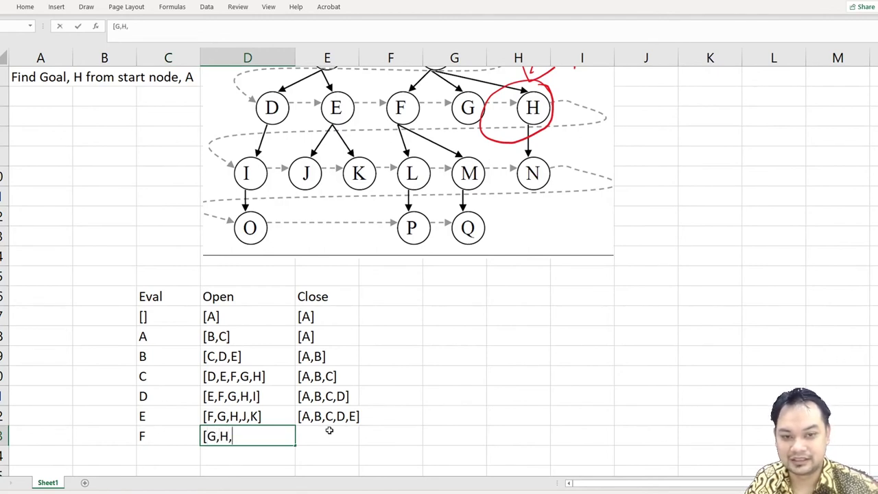
pyautogui.write(',I')
pyautogui.press('Up')
pyautogui.press('F2')
pyautogui.press('Left')
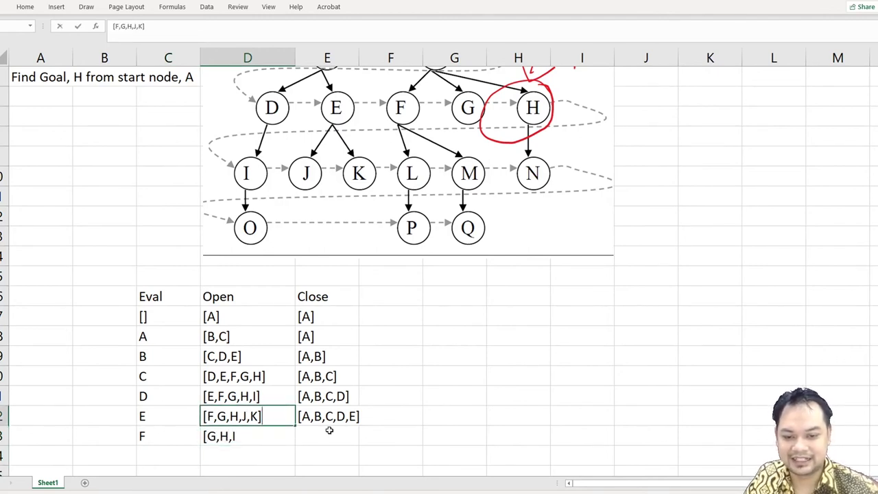
pyautogui.press('Left')
pyautogui.write('I,')
pyautogui.press('Return')
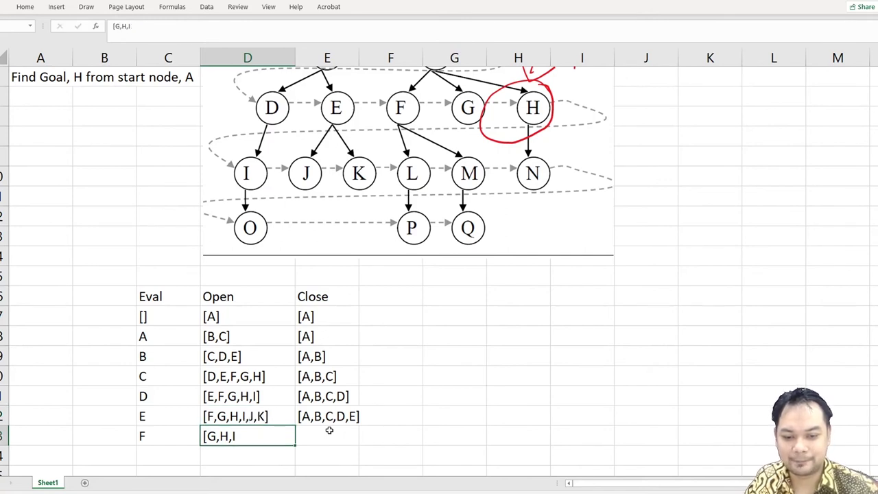
# Finish F's Open list [G,H,I,J,K] and enter its Close list [A,B,C,D,E,F].
pyautogui.write(',J,K]')
pyautogui.press('Return')
pyautogui.press('Up')
pyautogui.click(329, 430)
pyautogui.write('[A,B,')
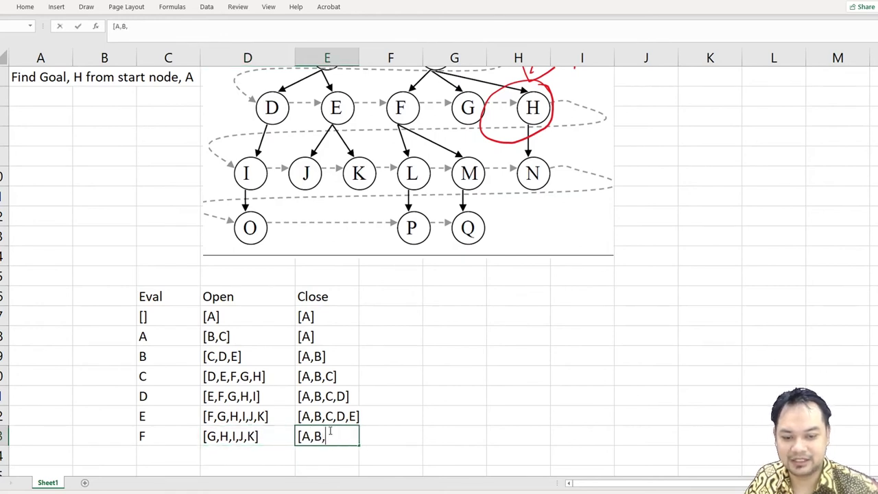
pyautogui.write('C,D,E],F]')
pyautogui.press('Return')
pyautogui.press('Up')
pyautogui.press('Left')
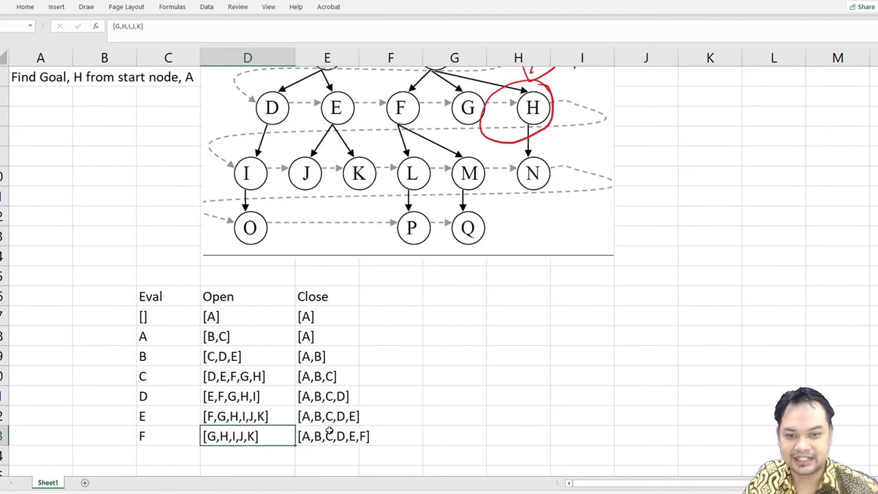
# Extend F's Open list to [G,H,I,J,K,L,M].
pyautogui.press('F2')
pyautogui.press('Left')
pyautogui.write(',L,M')
pyautogui.press('BackSpace')
pyautogui.press('BackSpace')
pyautogui.write(',M')
pyautogui.press('Return')
pyautogui.press('Left')
# Add the G row with Open list [H,I,J,K,L,M].
pyautogui.write('G')
pyautogui.scroll(-1, 330, 430)
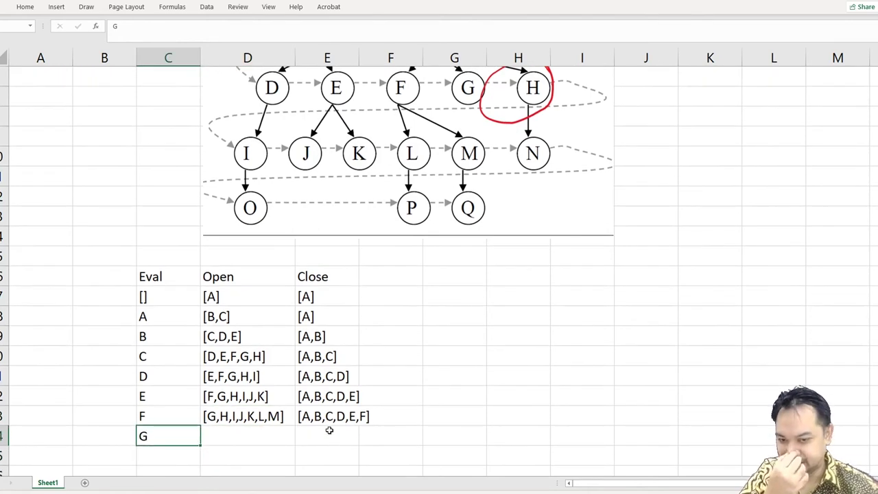
pyautogui.press('Tab')
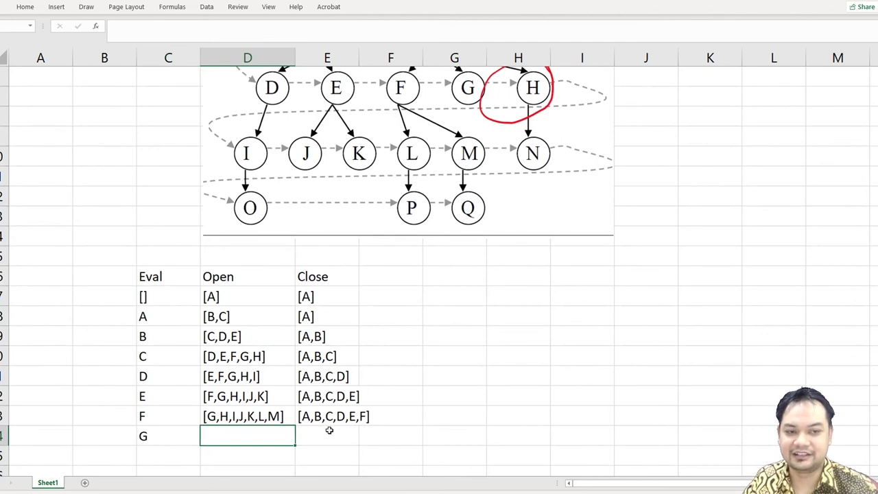
pyautogui.write('[')
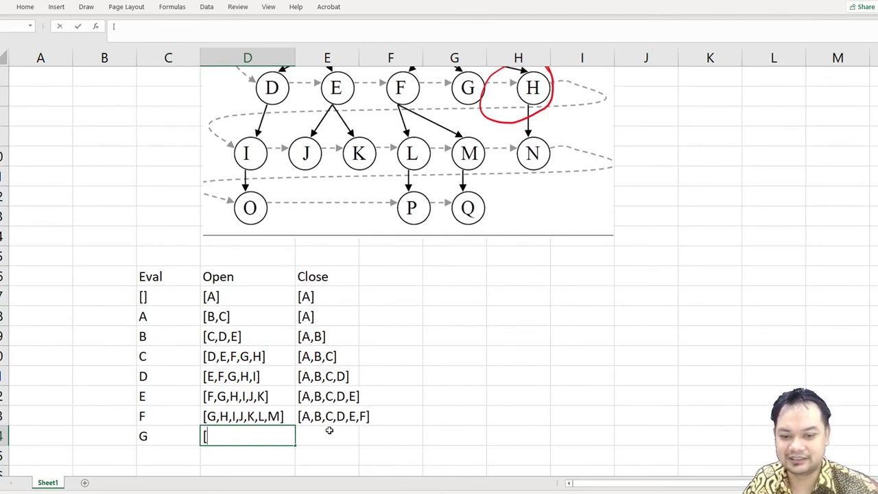
pyautogui.write('H,I')
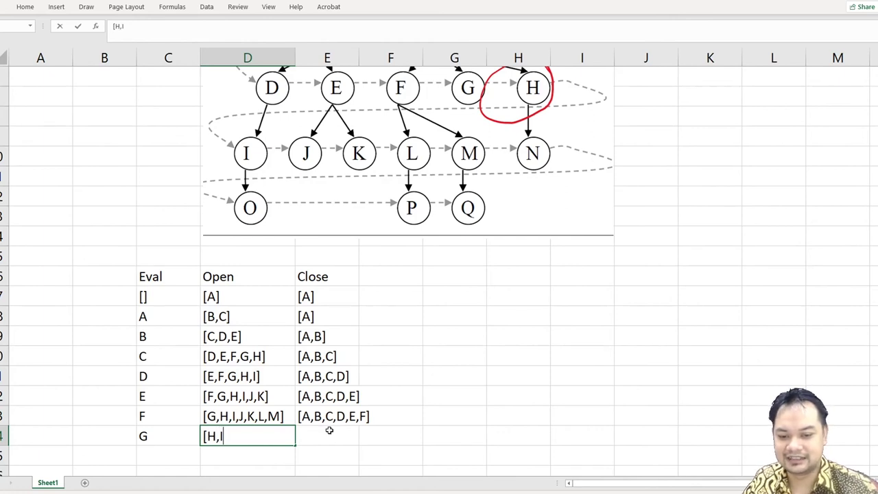
pyautogui.write(',J,K,')
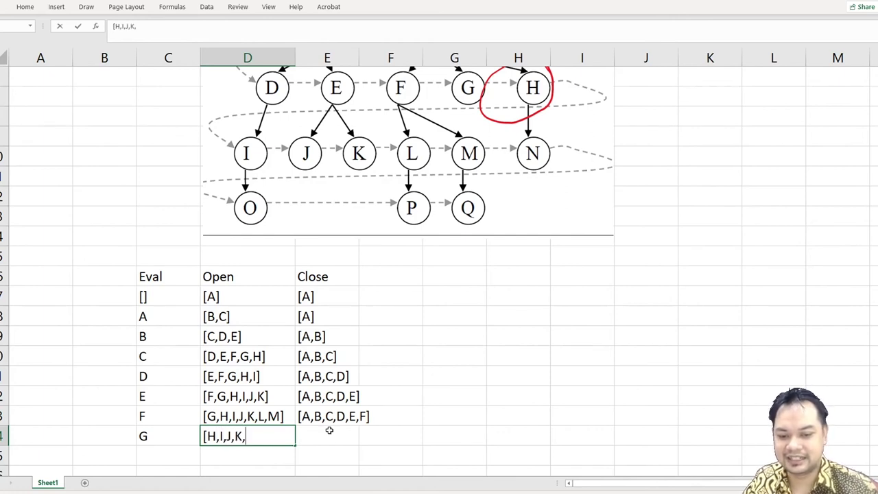
pyautogui.write('L,M')
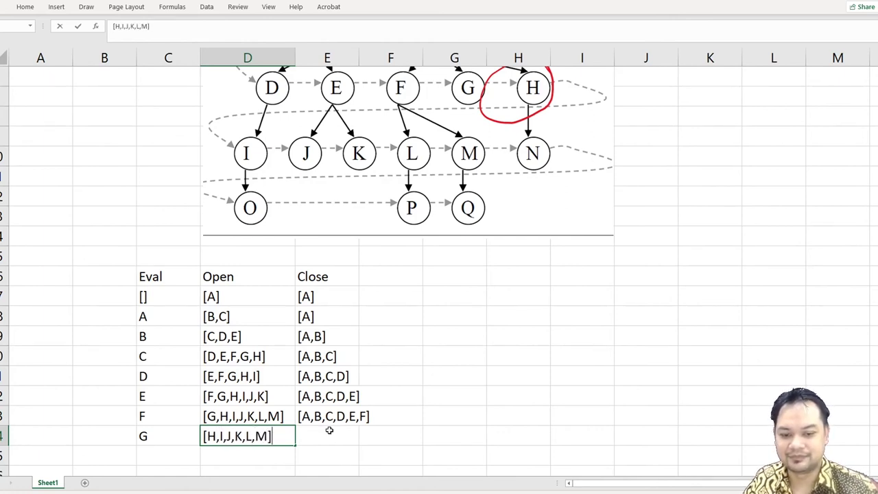
pyautogui.press('Return')
pyautogui.press('Up')
pyautogui.press('Up')
pyautogui.press('Up')
pyautogui.press('Up')
pyautogui.press('Up')
pyautogui.press('Up')
pyautogui.press('Up')
pyautogui.press('Up')
pyautogui.press('Up')
pyautogui.press('Down')
pyautogui.press('Down')
pyautogui.press('Down')
pyautogui.press('Down')
pyautogui.press('Down')
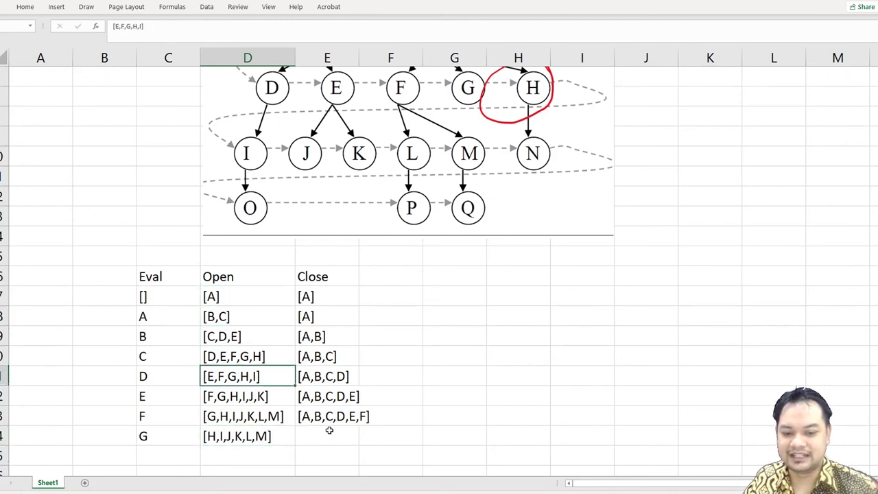
pyautogui.press('Down')
pyautogui.press('Down')
pyautogui.press('Down')
# Enter G's Close list [A,B,C,D,E,F,G].
pyautogui.click(329, 430)
pyautogui.write('[')
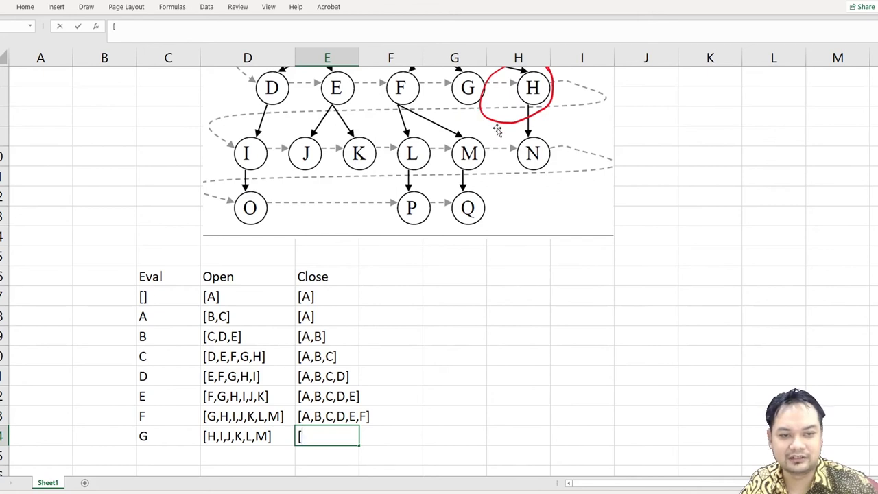
pyautogui.write('A')
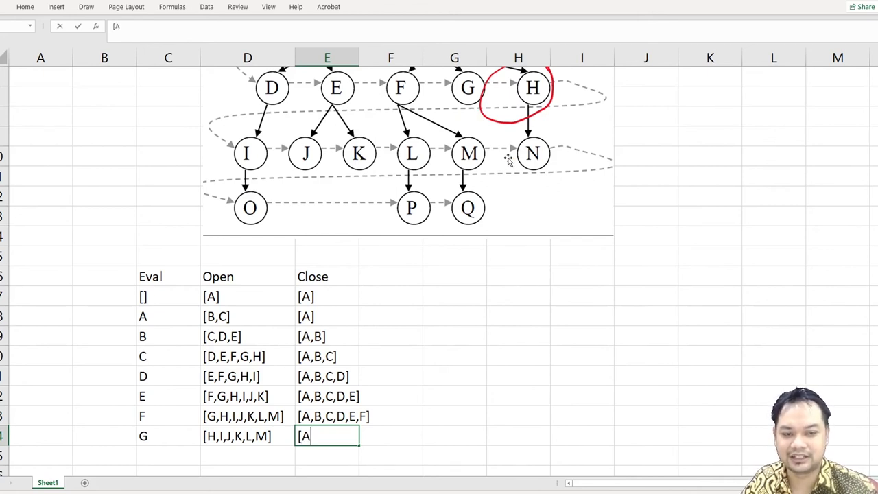
pyautogui.write(',B')
pyautogui.press('BackSpace')
pyautogui.write(',B,C,D,E,F,G]')
pyautogui.press('Return')
# Add the final row with H evaluated and 'GOAL FOUND' beside it.
pyautogui.press('Up')
pyautogui.press('Left')
pyautogui.press('Left')
pyautogui.press('Down')
pyautogui.write('H')
pyautogui.press('Return')
pyautogui.press('Up')
pyautogui.press('Right')
pyautogui.write('GOAL')
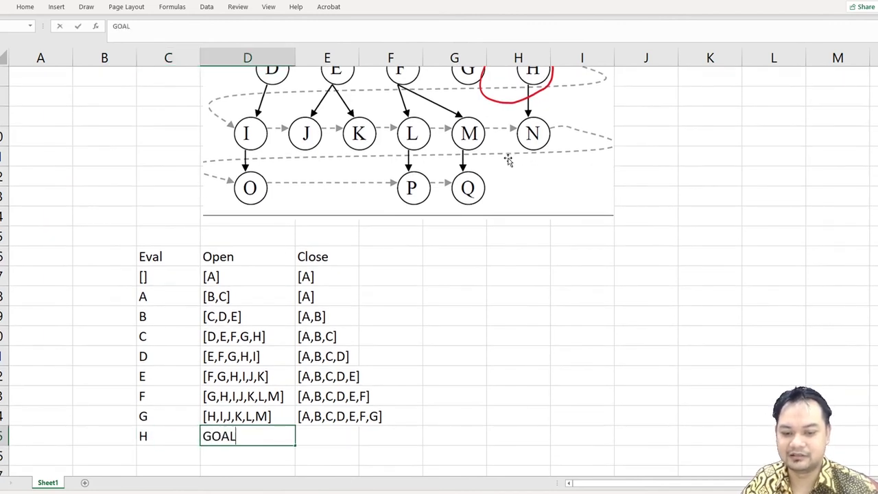
pyautogui.write(' FOUND!')
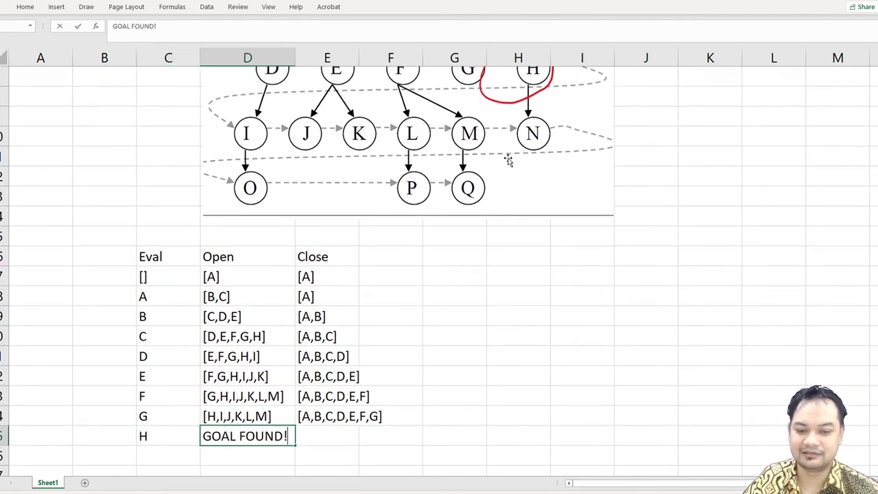
pyautogui.press('Return')
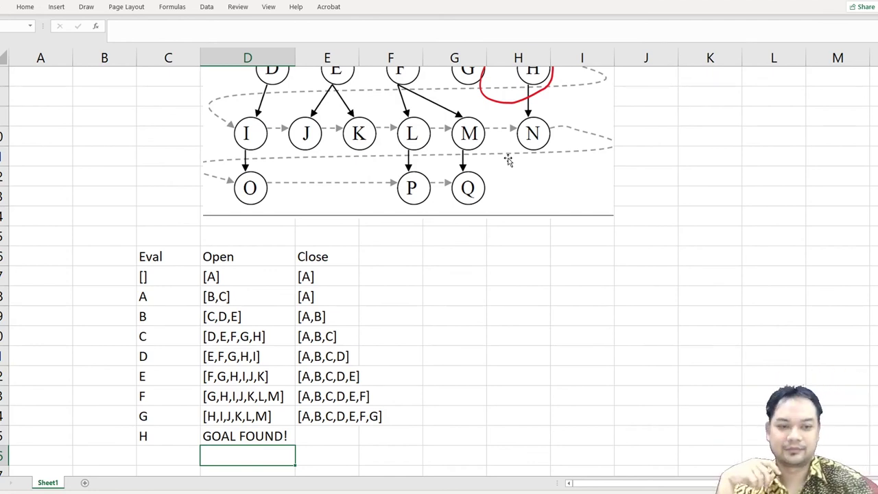
pyautogui.scroll(2, 328, 343)
pyautogui.scroll(-4, 328, 343)
pyautogui.scroll(4, 328, 343)
pyautogui.scroll(-2, 328, 343)
pyautogui.scroll(2, 328, 343)
pyautogui.scroll(-2, 328, 343)
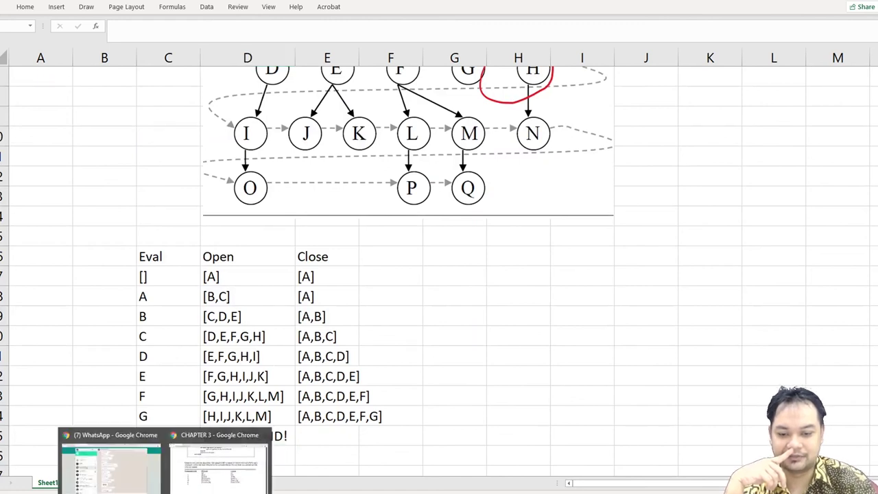
pyautogui.click(193, 478)
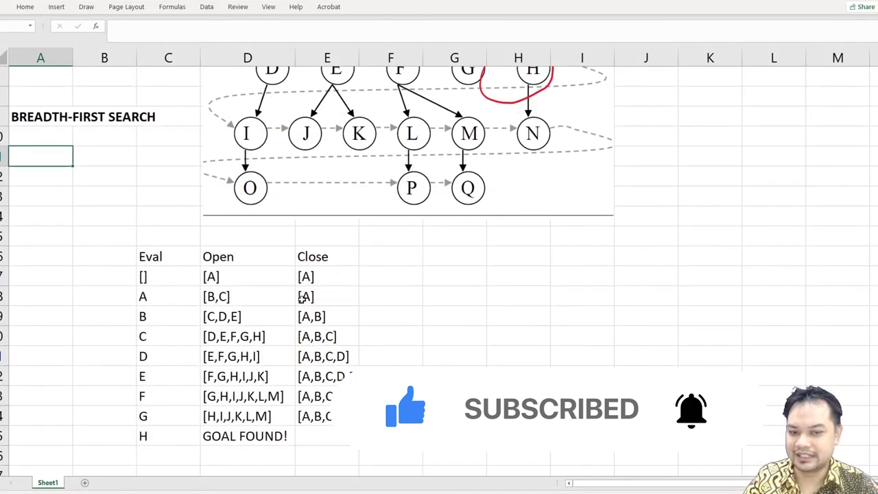
pyautogui.scroll(-1, 302, 300)
pyautogui.scroll(1, 301, 300)
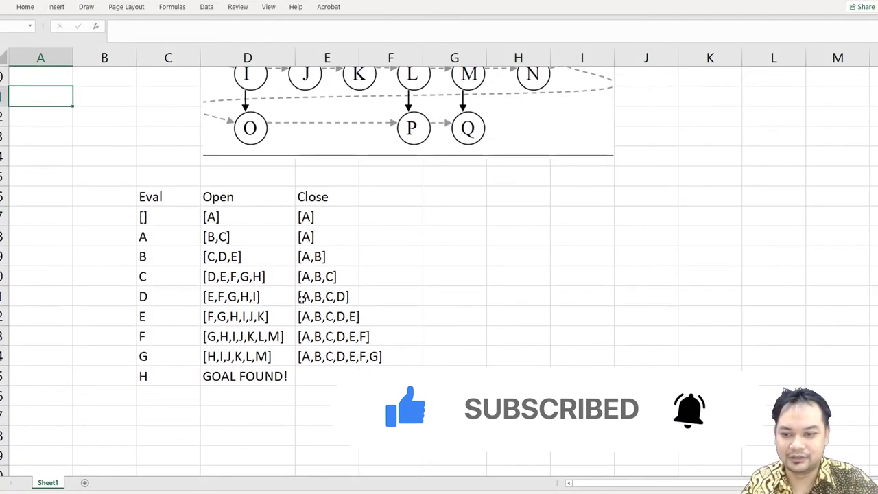